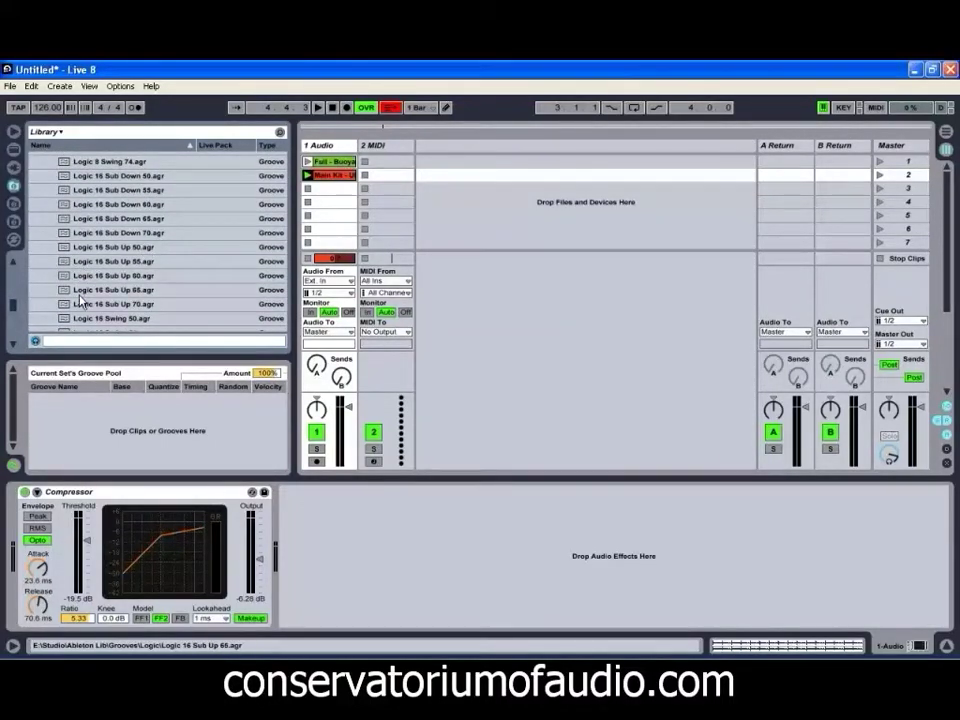
Apply the Logic 16 Sub Up 70 groove to the Main Kit clip and play it back
{"action": "left_click_drag", "start_coordinate": [80, 300], "coordinate": [343, 177]}
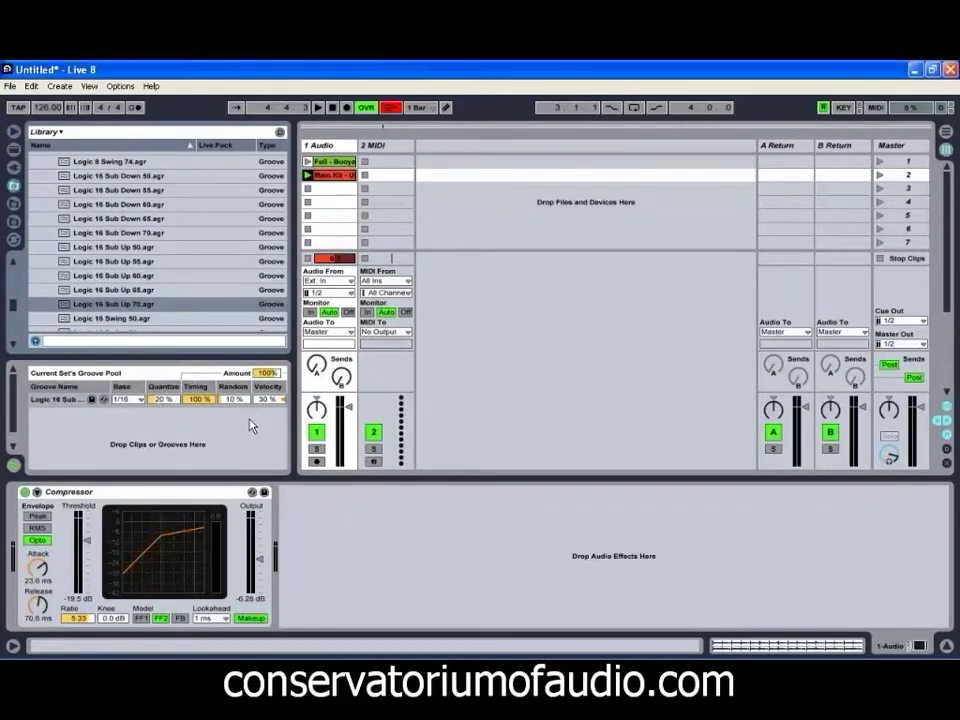
{"action": "key", "text": "space"}
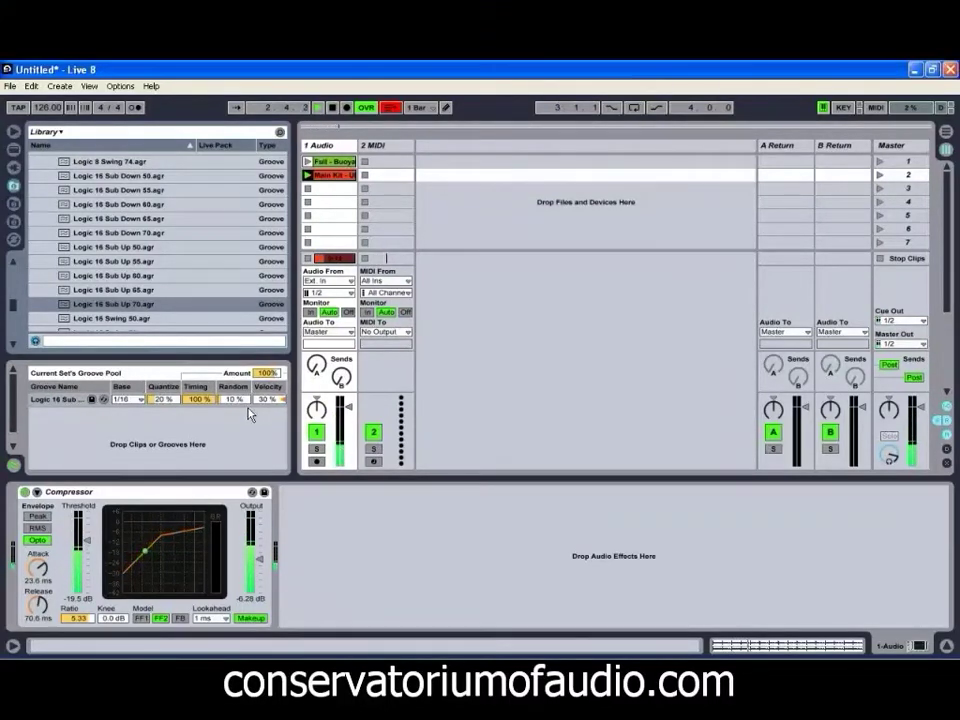
{"action": "scroll", "coordinate": [216, 306], "scroll_direction": "up", "scroll_amount": 2}
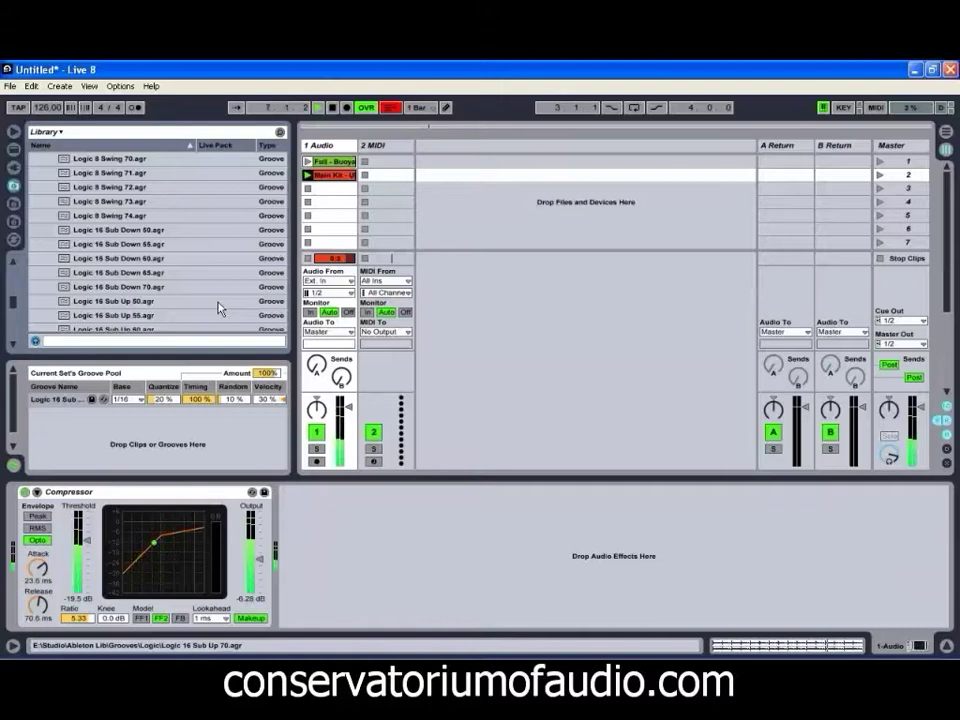
Set the pooled groove's Timing, Random and Velocity to 0% and play the Main Kit clip
{"action": "left_click", "coordinate": [201, 399]}
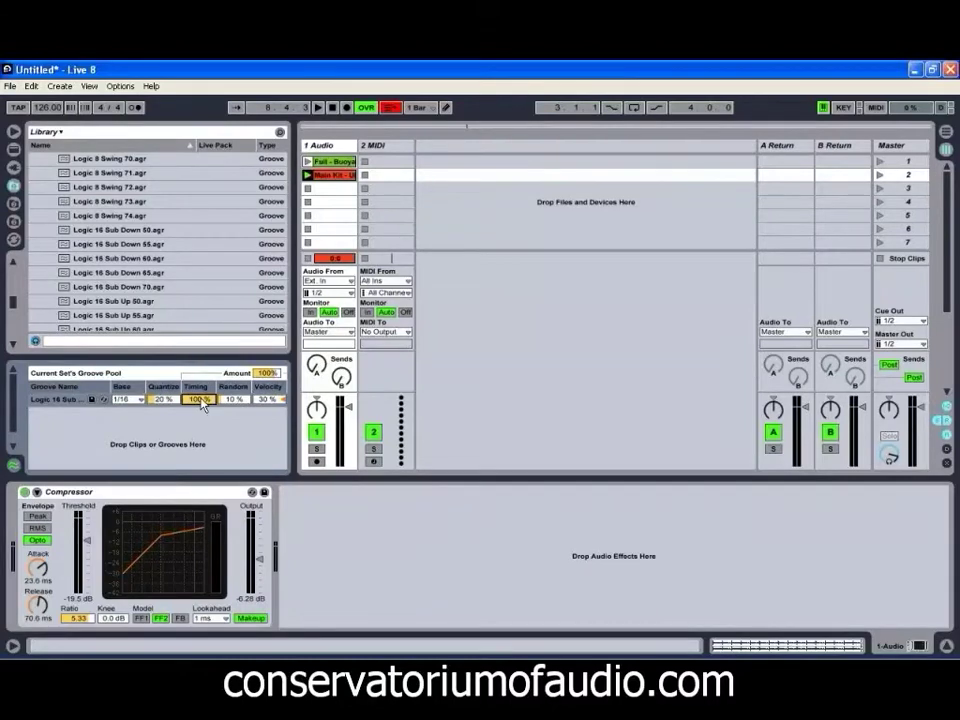
{"action": "type", "text": "0"}
{"action": "left_click", "coordinate": [235, 400]}
{"action": "left_click", "coordinate": [260, 400]}
{"action": "left_click", "coordinate": [307, 175]}
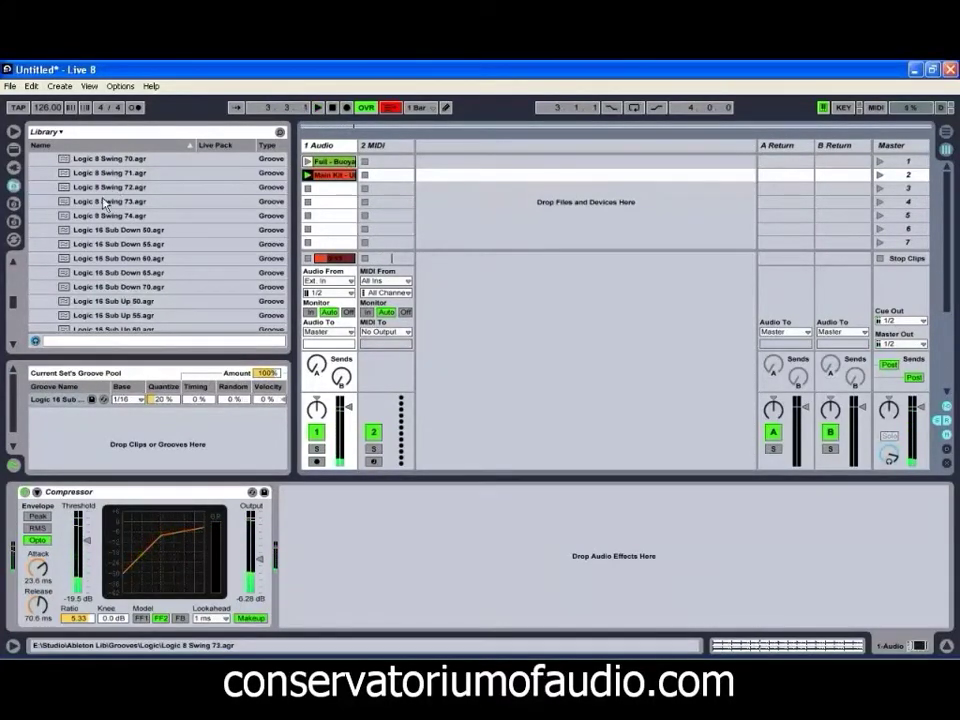
Replace the Main Kit clip's groove with Logic 16 Sub Down 55 and raise the Compressor output to 2.97 dB
{"action": "left_click_drag", "start_coordinate": [80, 244], "coordinate": [330, 177]}
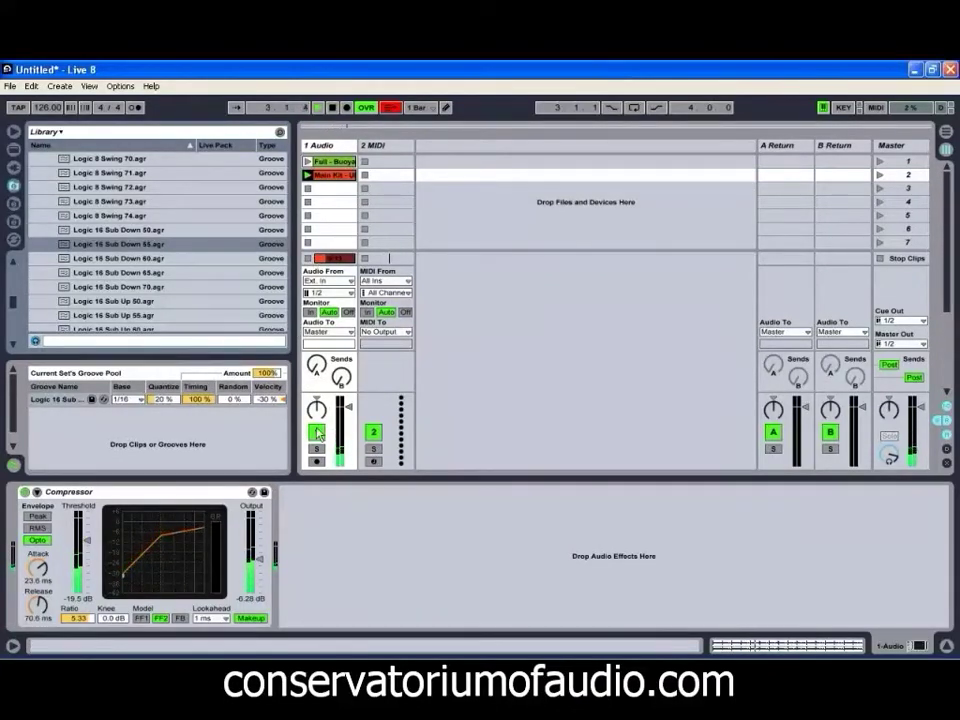
{"action": "left_click_drag", "start_coordinate": [260, 570], "coordinate": [260, 553]}
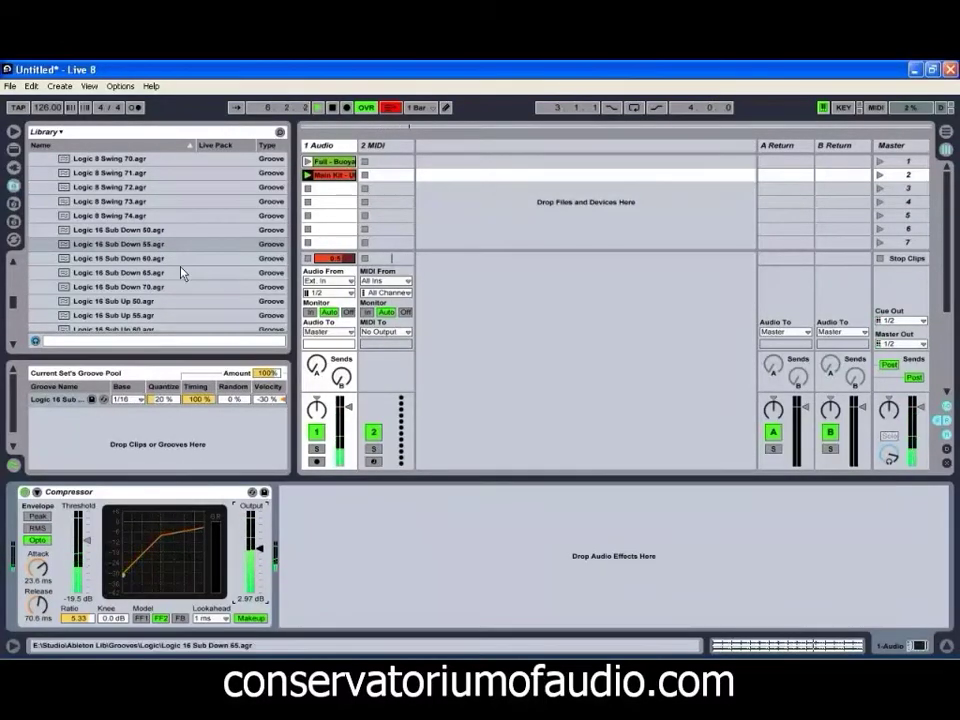
Apply the MPC 16 Double Down-60 groove from the MPC folder to the Main Kit clip and play it back
{"action": "scroll", "coordinate": [172, 232], "scroll_direction": "up", "scroll_amount": 6}
{"action": "scroll", "coordinate": [172, 234], "scroll_direction": "up", "scroll_amount": 10}
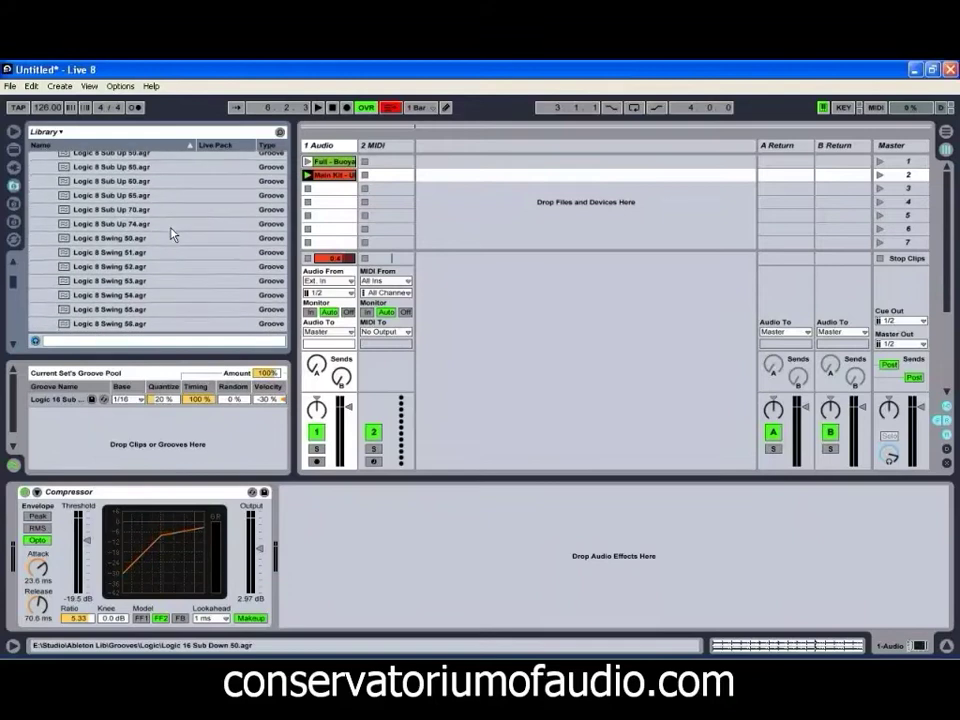
{"action": "left_click", "coordinate": [43, 161]}
{"action": "scroll", "coordinate": [47, 172], "scroll_direction": "up", "scroll_amount": 1}
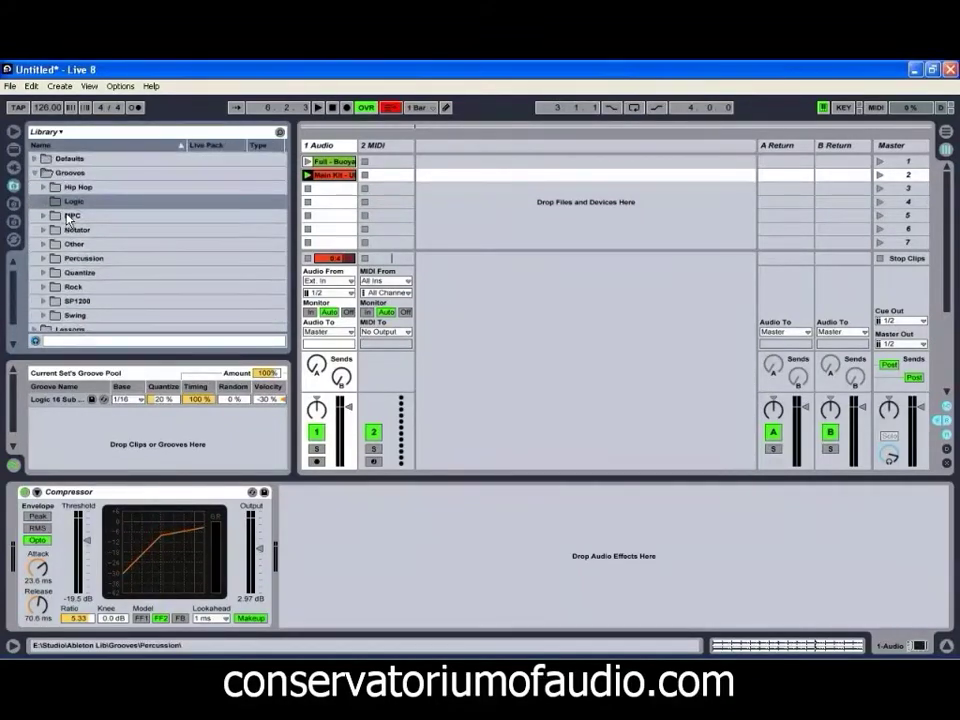
{"action": "scroll", "coordinate": [47, 172], "scroll_direction": "down", "scroll_amount": 1}
{"action": "left_click", "coordinate": [43, 189]}
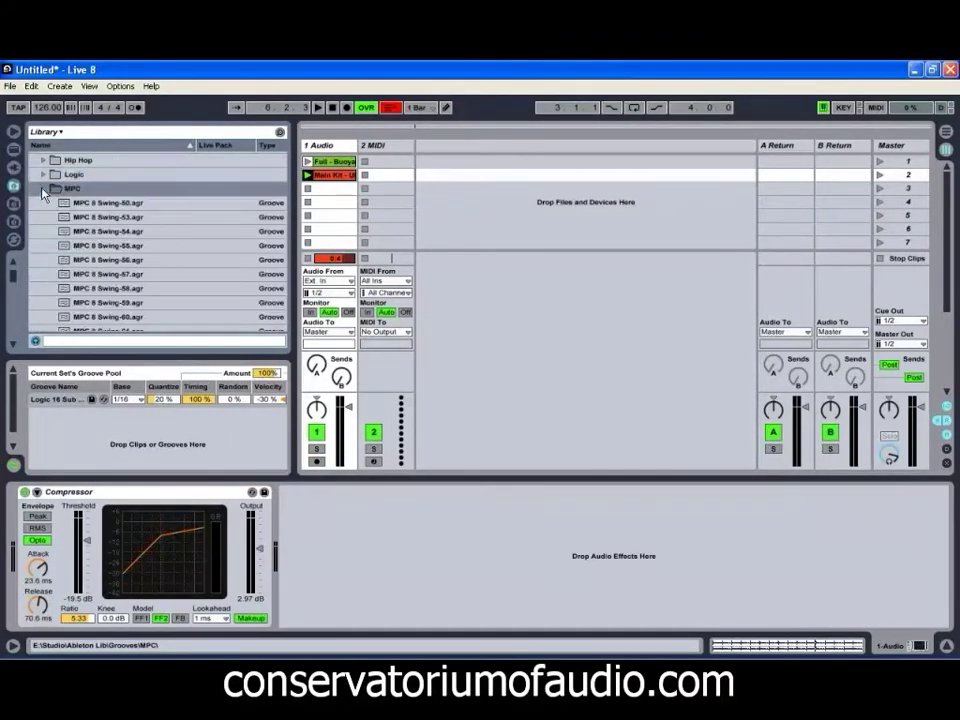
{"action": "scroll", "coordinate": [103, 285], "scroll_direction": "down", "scroll_amount": 2}
{"action": "scroll", "coordinate": [103, 285], "scroll_direction": "down", "scroll_amount": 2}
{"action": "left_click", "coordinate": [103, 285]}
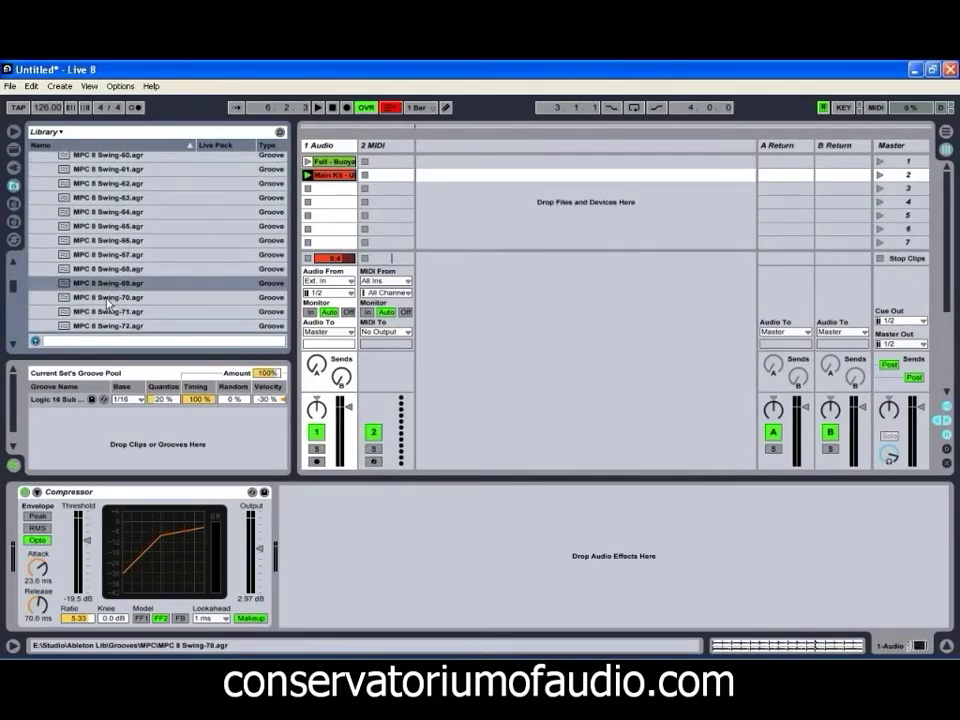
{"action": "scroll", "coordinate": [105, 310], "scroll_direction": "down", "scroll_amount": 4}
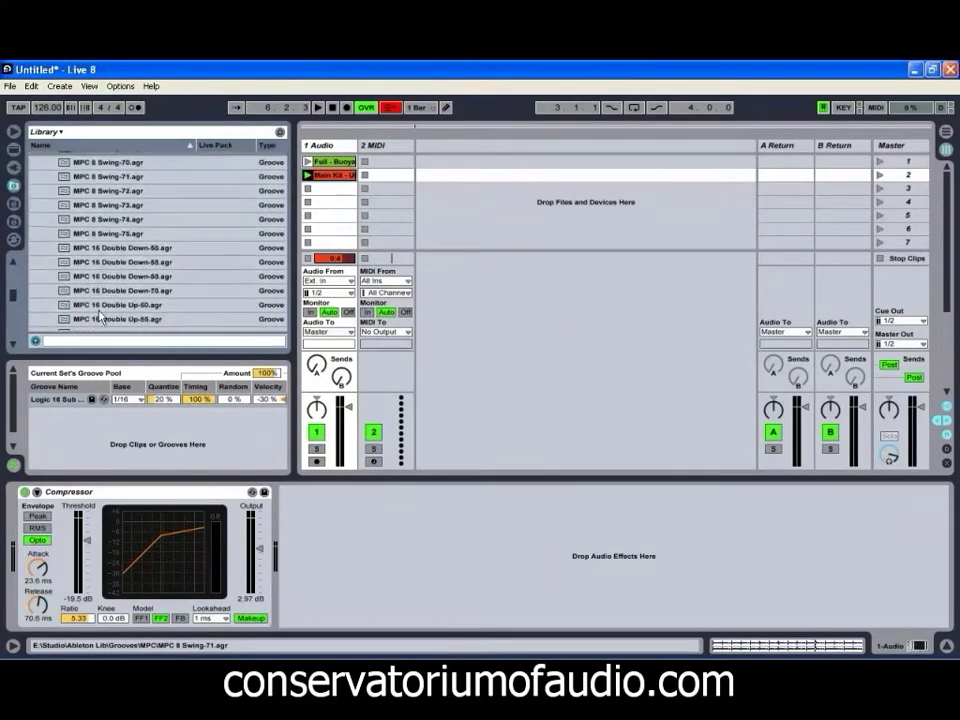
{"action": "left_click_drag", "start_coordinate": [80, 276], "coordinate": [333, 176]}
{"action": "key", "text": "space"}
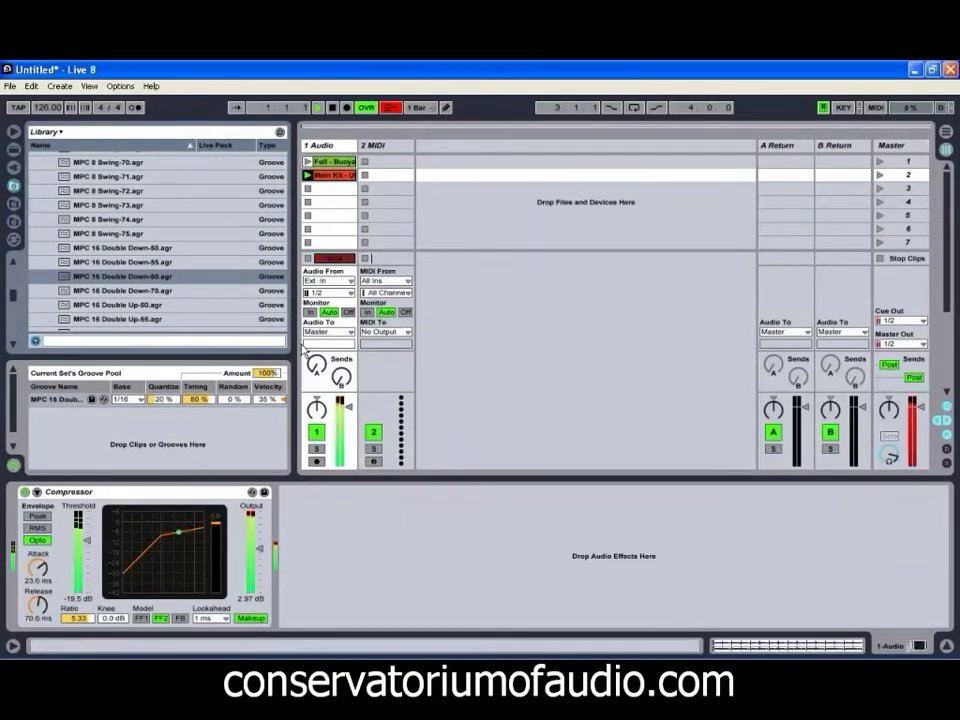
Lower the Compressor output to -6.94 dB
{"action": "left_click_drag", "start_coordinate": [263, 555], "coordinate": [259, 563]}
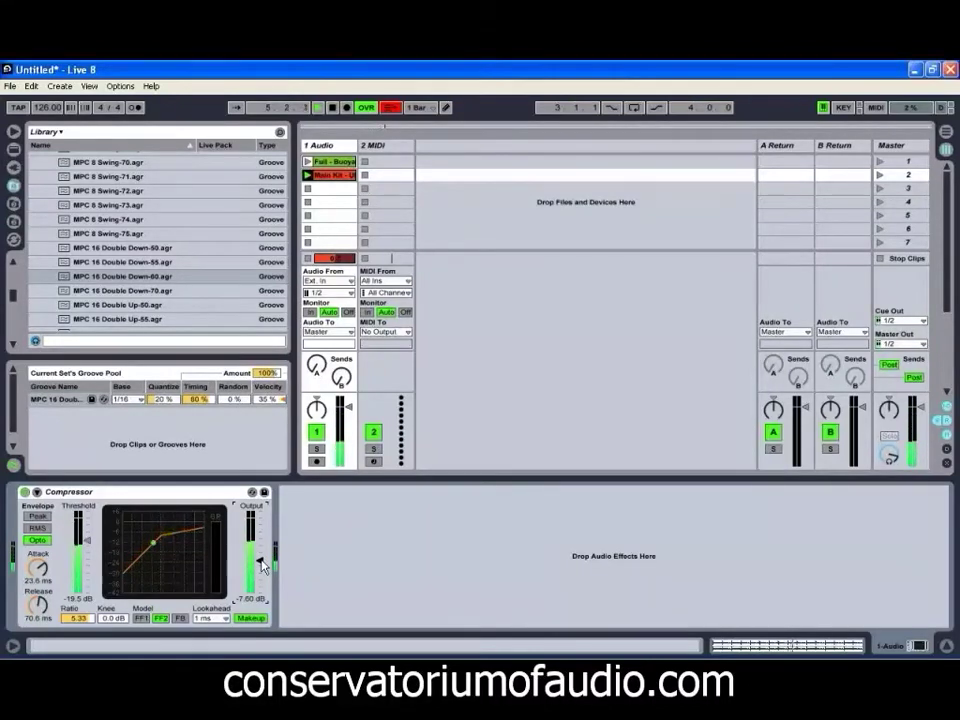
{"action": "left_click_drag", "start_coordinate": [263, 566], "coordinate": [262, 565]}
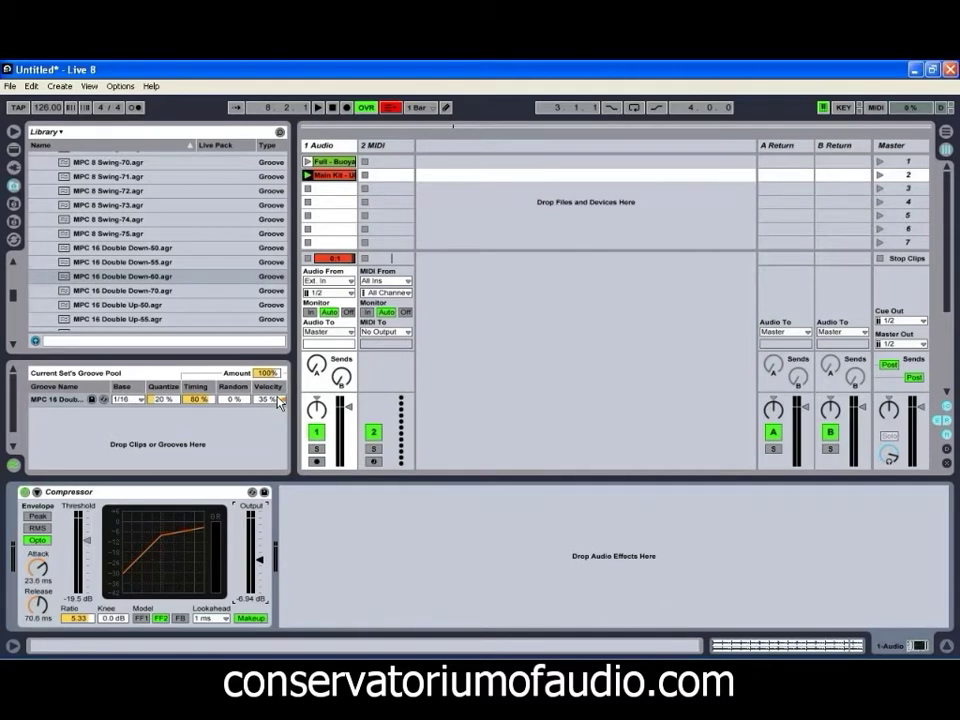
Collapse the MPC groove folder and delete the MPC 16 Double Down-60 groove from the groove pool
{"action": "left_click_drag", "start_coordinate": [14, 298], "coordinate": [17, 281]}
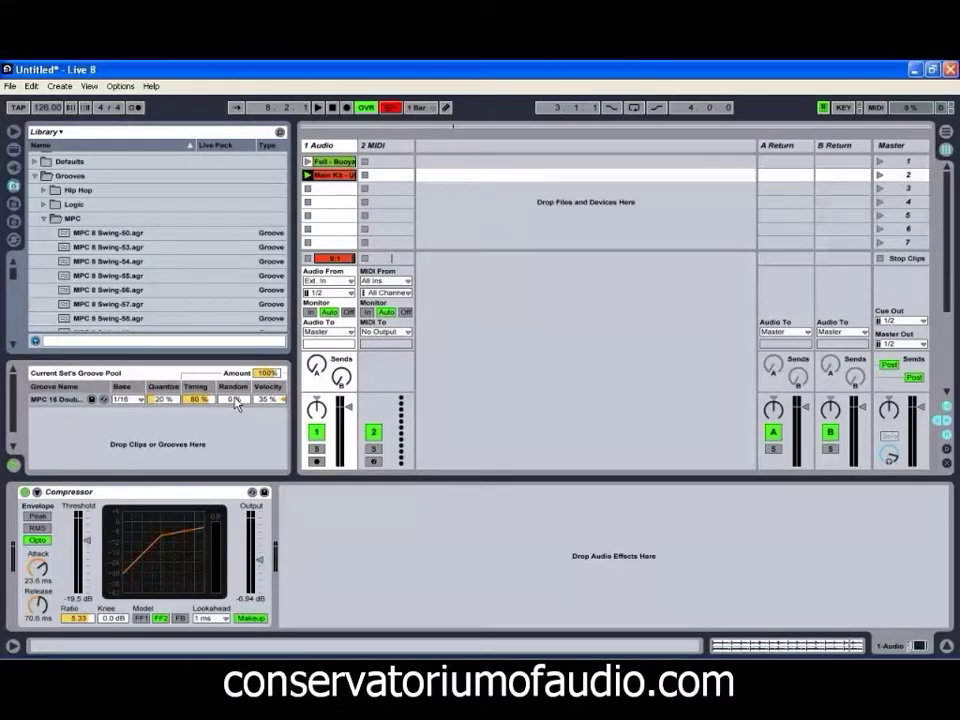
{"action": "left_click", "coordinate": [44, 219]}
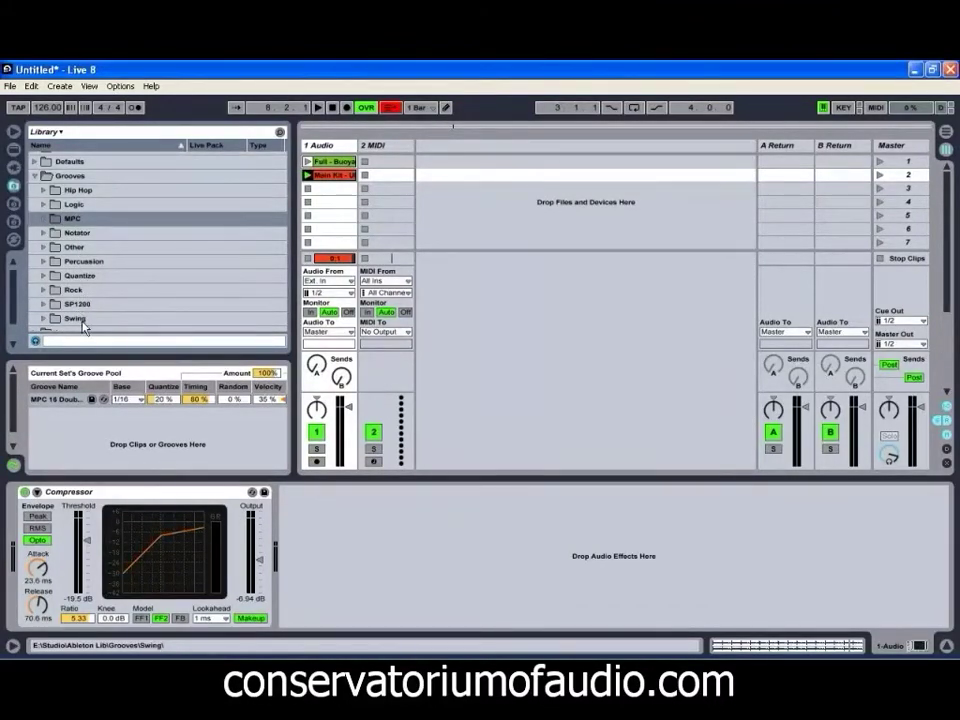
{"action": "right_click", "coordinate": [60, 402]}
{"action": "left_click", "coordinate": [82, 405]}
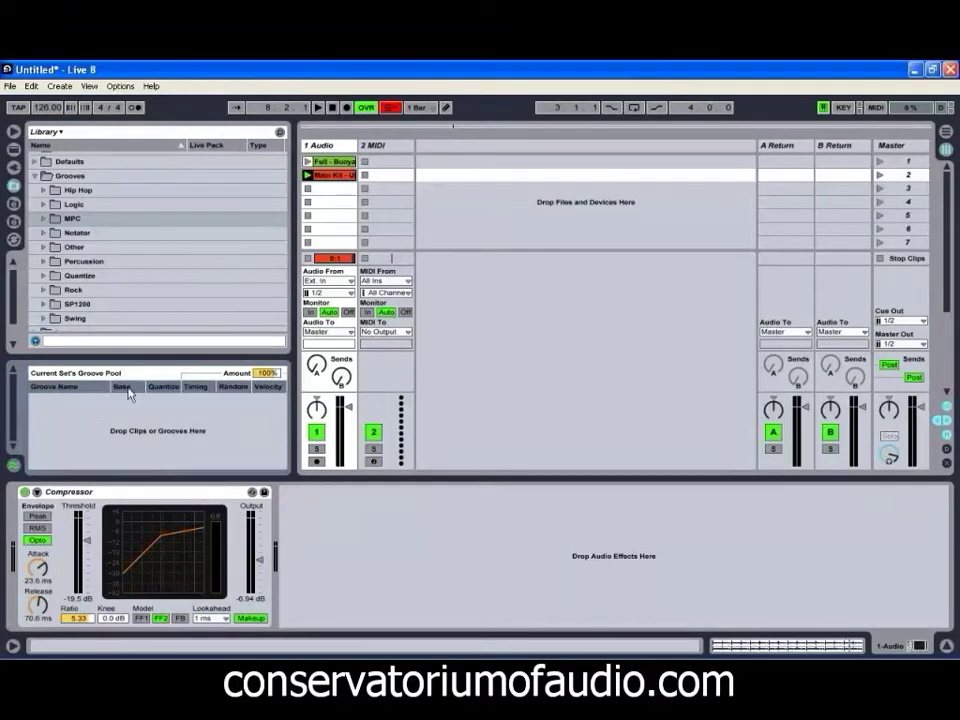
Delete both clips from the 1 Audio track
{"action": "left_click", "coordinate": [336, 162]}
{"action": "right_click", "coordinate": [341, 182]}
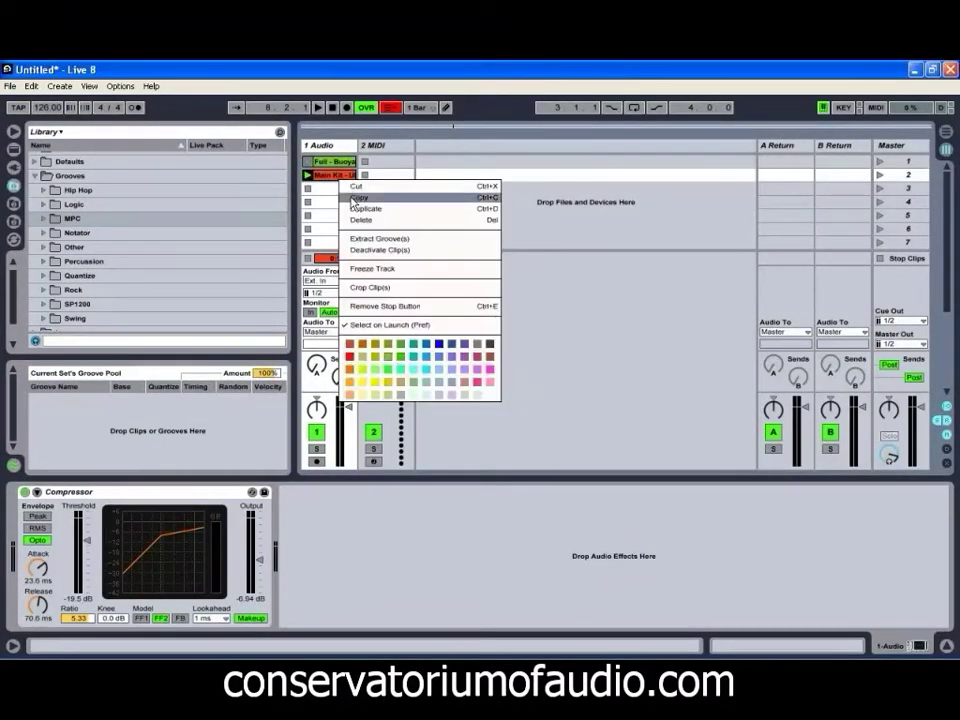
{"action": "left_click", "coordinate": [362, 216]}
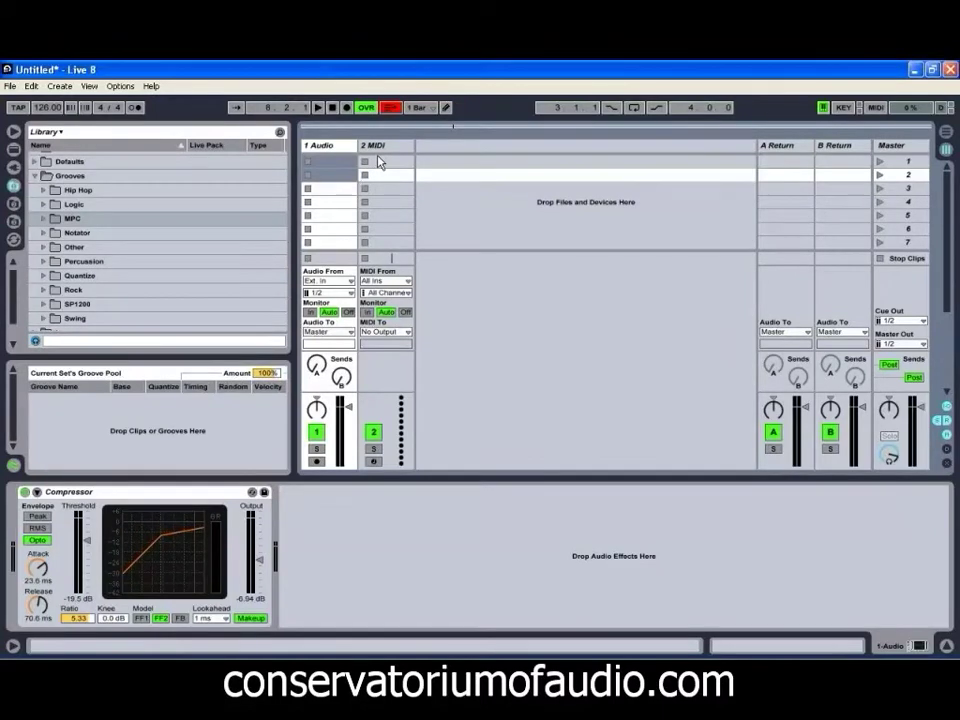
Load Amen.wav from the sample library's Drums folder into the first clip slot of the 1 Audio track
{"action": "left_click", "coordinate": [15, 205]}
{"action": "scroll", "coordinate": [103, 192], "scroll_direction": "up", "scroll_amount": 8}
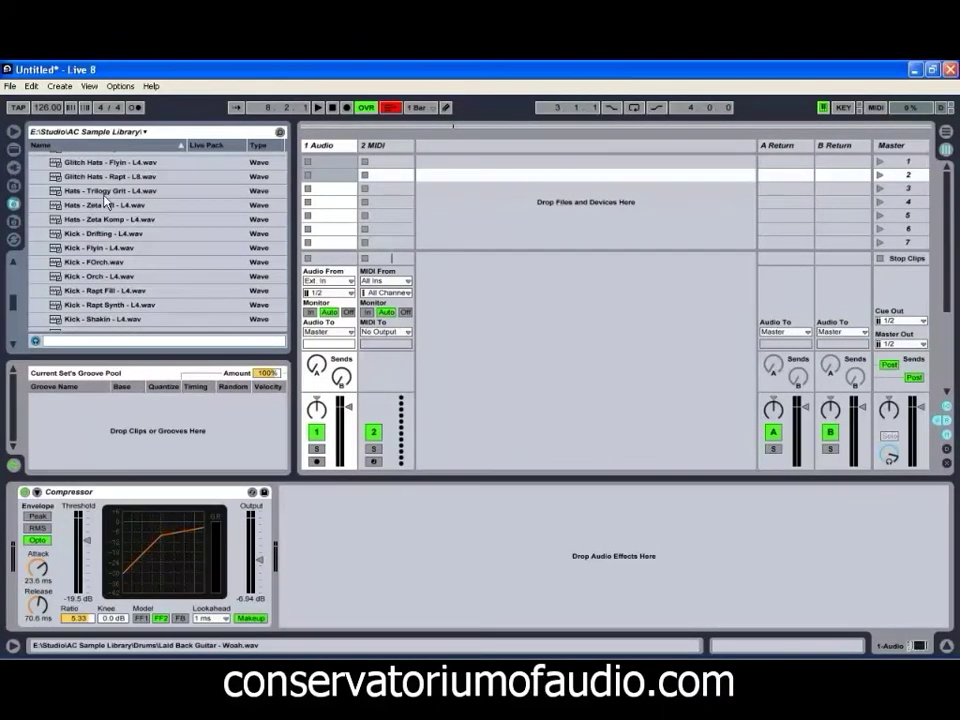
{"action": "scroll", "coordinate": [105, 200], "scroll_direction": "up", "scroll_amount": 10}
{"action": "left_click_drag", "start_coordinate": [90, 200], "coordinate": [334, 164]}
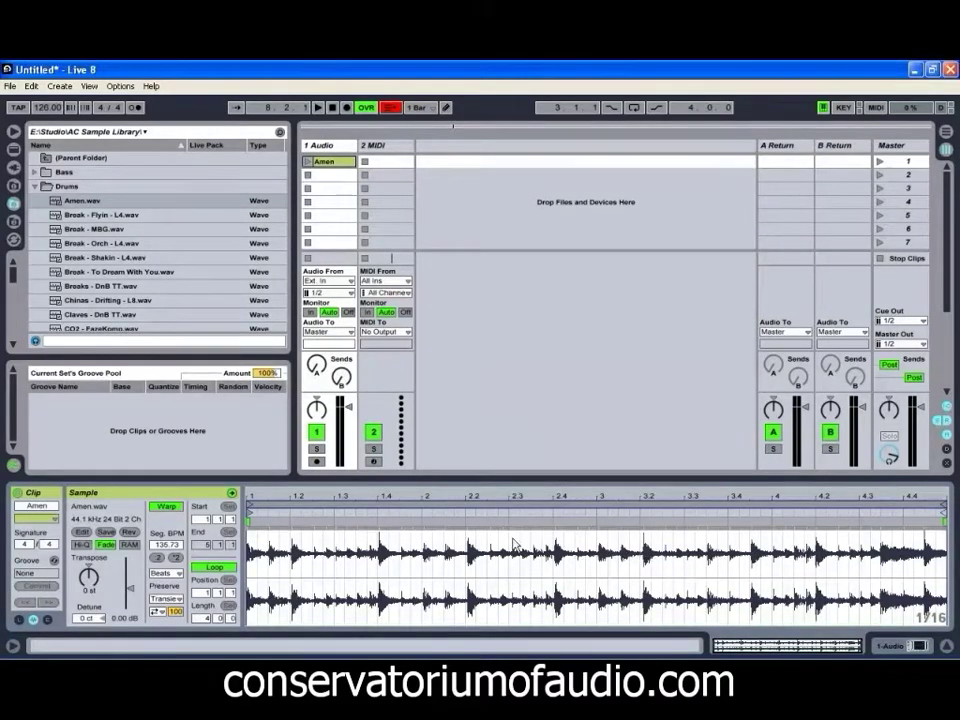
Apply the 16 Quantize groove from the Quantize folder to the Amen clip
{"action": "left_click", "coordinate": [14, 185]}
{"action": "scroll", "coordinate": [64, 270], "scroll_direction": "down", "scroll_amount": 2}
{"action": "scroll", "coordinate": [64, 270], "scroll_direction": "up", "scroll_amount": 2}
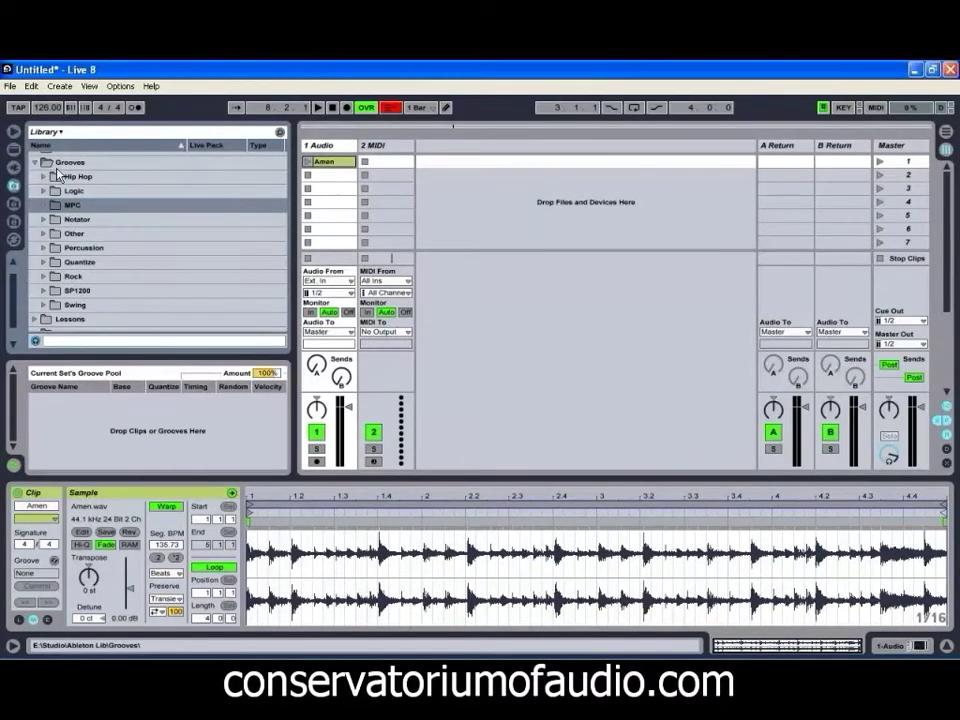
{"action": "left_click", "coordinate": [43, 262]}
{"action": "scroll", "coordinate": [98, 300], "scroll_direction": "down", "scroll_amount": 4}
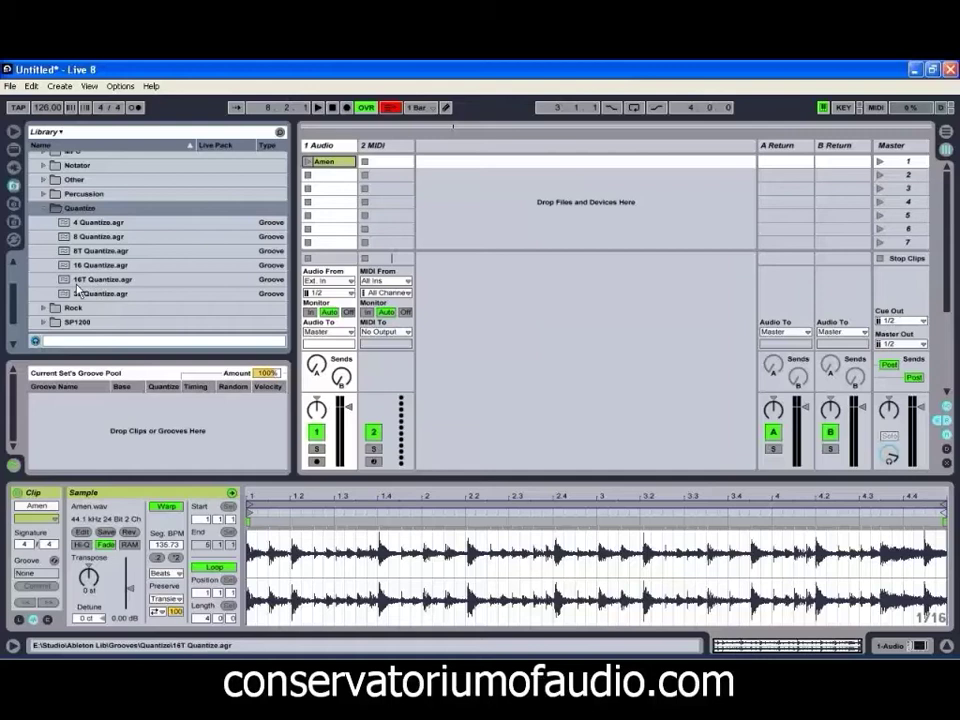
{"action": "left_click_drag", "start_coordinate": [88, 270], "coordinate": [346, 169]}
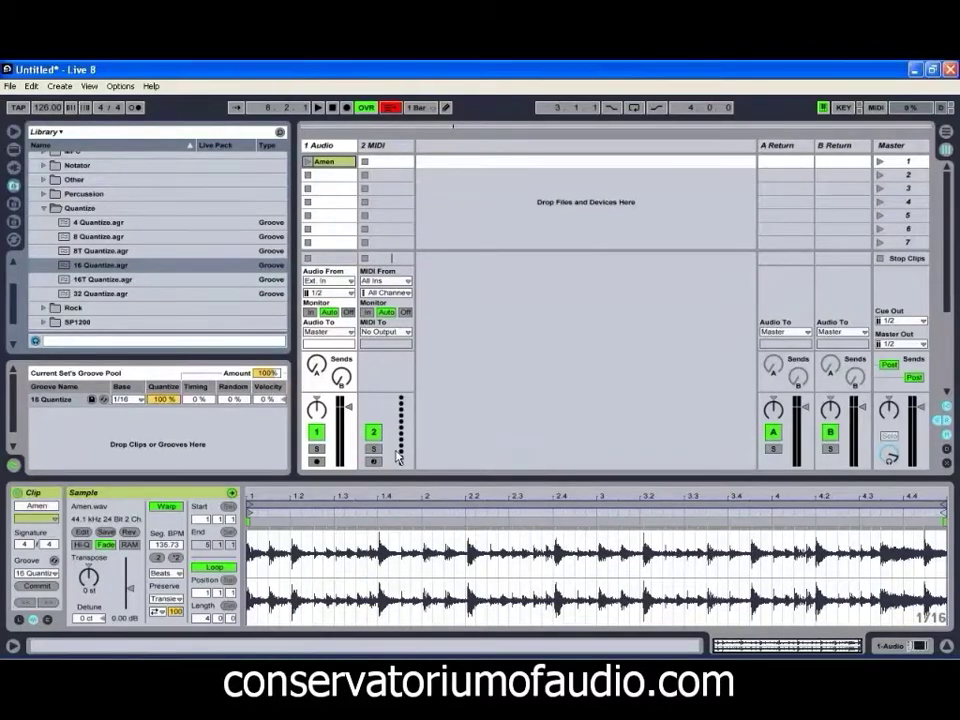
Delete the 16 Quantize groove from the groove pool
{"action": "right_click", "coordinate": [52, 400]}
{"action": "left_click", "coordinate": [93, 413]}
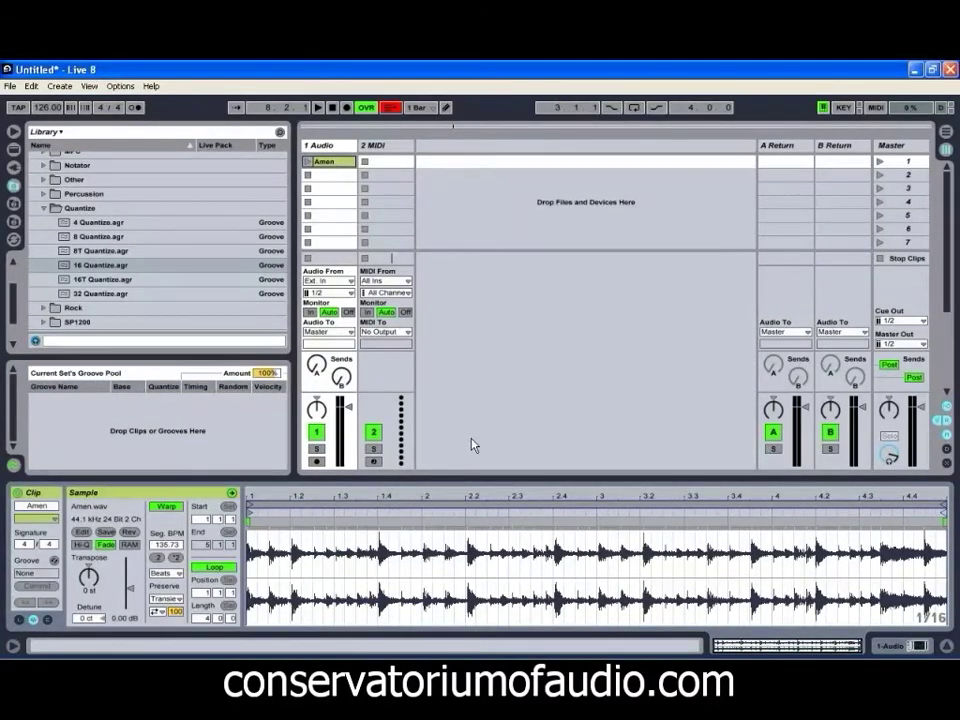
Delete the 2 MIDI track and insert a new audio track in its place
{"action": "left_click", "coordinate": [388, 148]}
{"action": "right_click", "coordinate": [388, 150]}
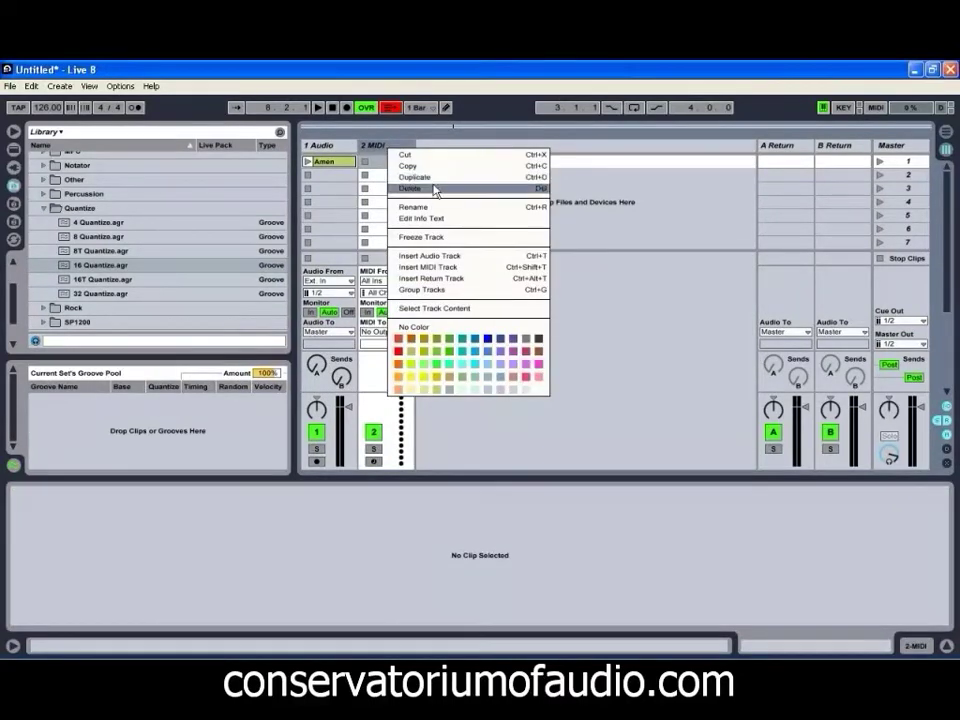
{"action": "left_click", "coordinate": [434, 189]}
{"action": "right_click", "coordinate": [405, 146]}
{"action": "left_click", "coordinate": [418, 153]}
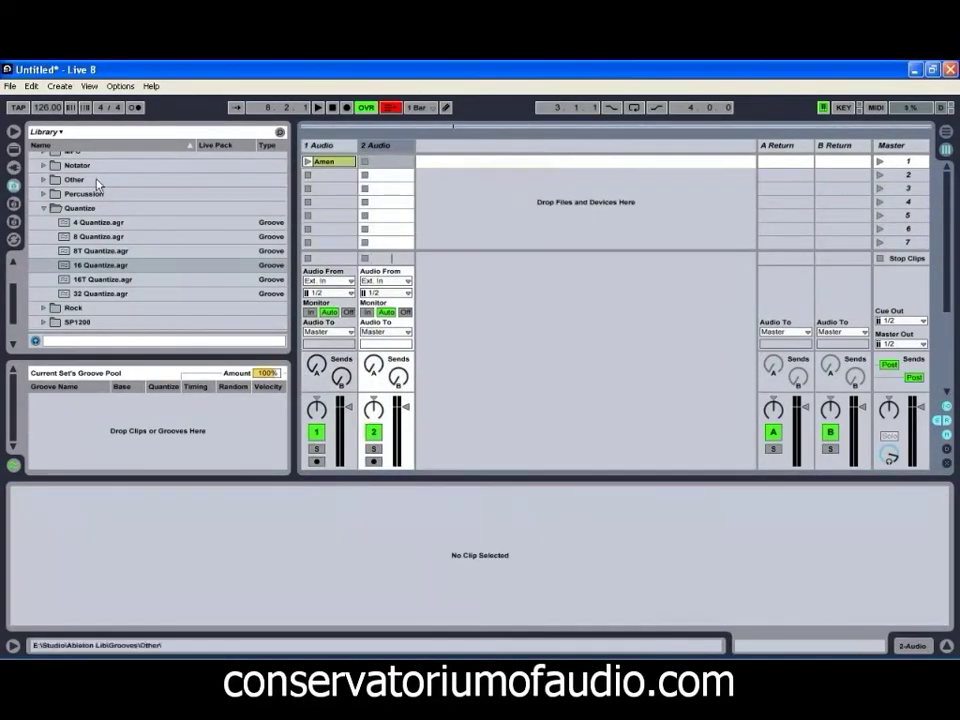
Collapse the Drums folder in the sample library and expand the Percussion folder
{"action": "left_click", "coordinate": [13, 203]}
{"action": "scroll", "coordinate": [86, 229], "scroll_direction": "down", "scroll_amount": 3}
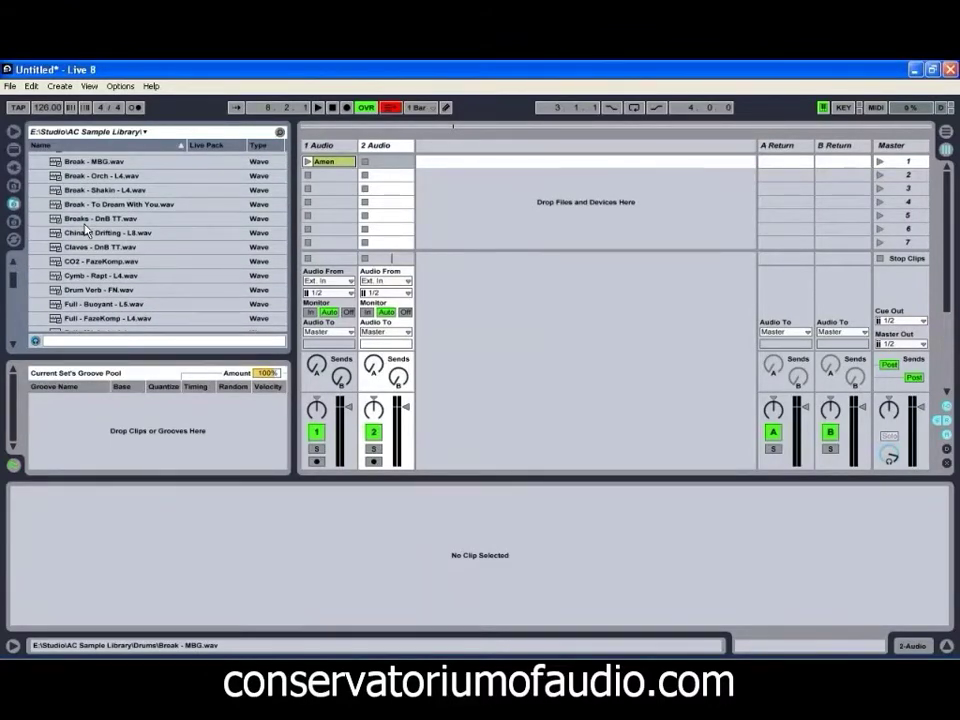
{"action": "scroll", "coordinate": [88, 277], "scroll_direction": "down", "scroll_amount": 10}
{"action": "left_click_drag", "start_coordinate": [10, 310], "coordinate": [14, 202]}
{"action": "left_click", "coordinate": [33, 187]}
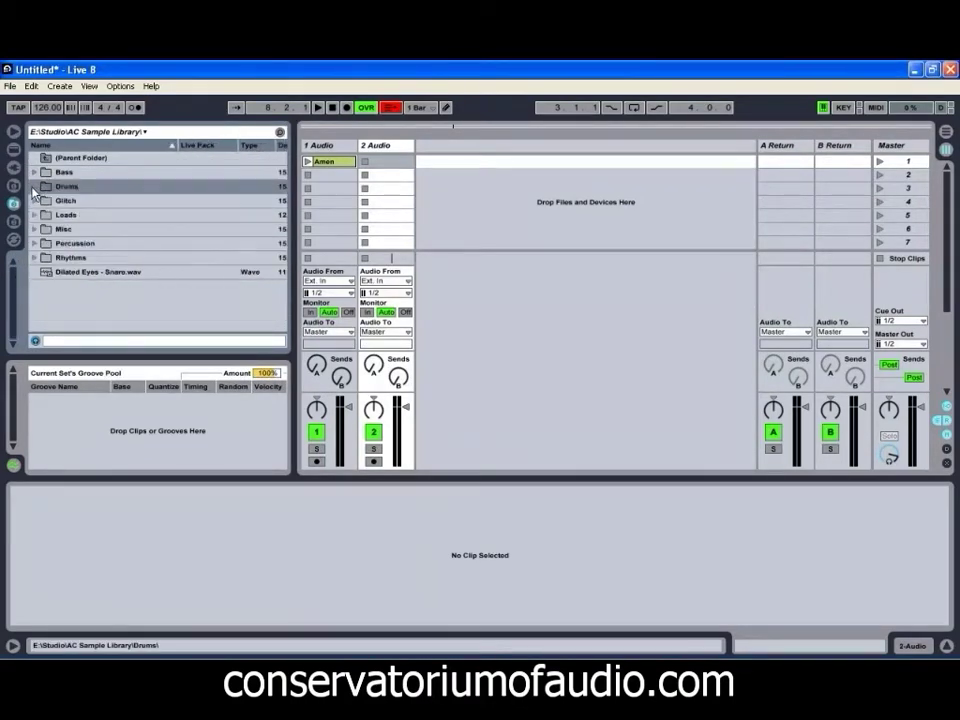
{"action": "left_click", "coordinate": [34, 243]}
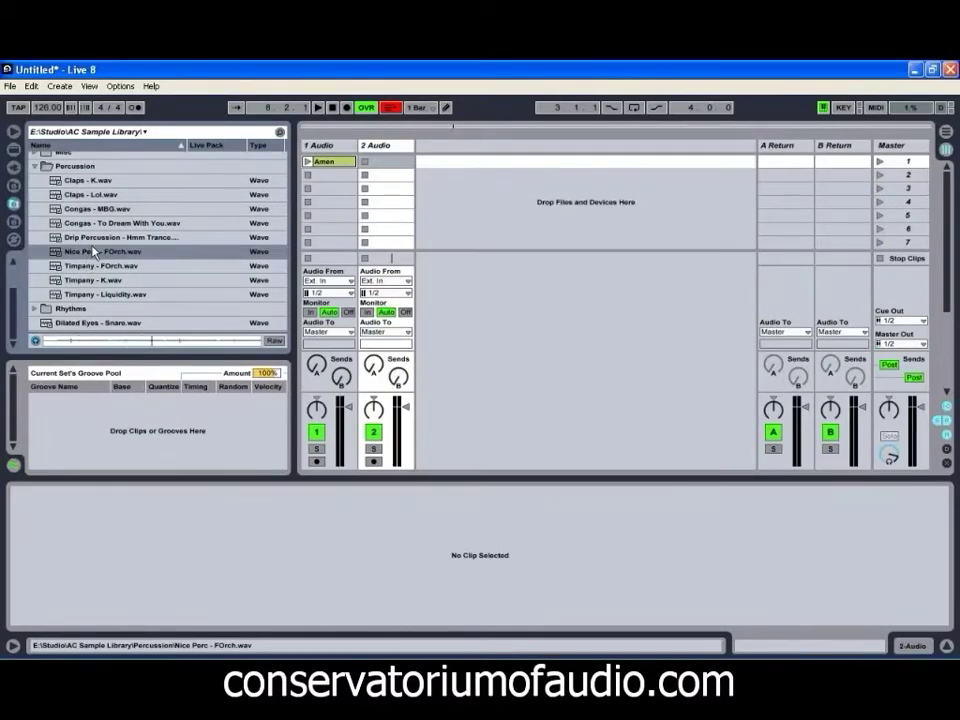
Audition the conga, timpany, Nice Perc and Drip Percussion samples in the Percussion folder
{"action": "left_click", "coordinate": [96, 239]}
{"action": "left_click", "coordinate": [97, 224]}
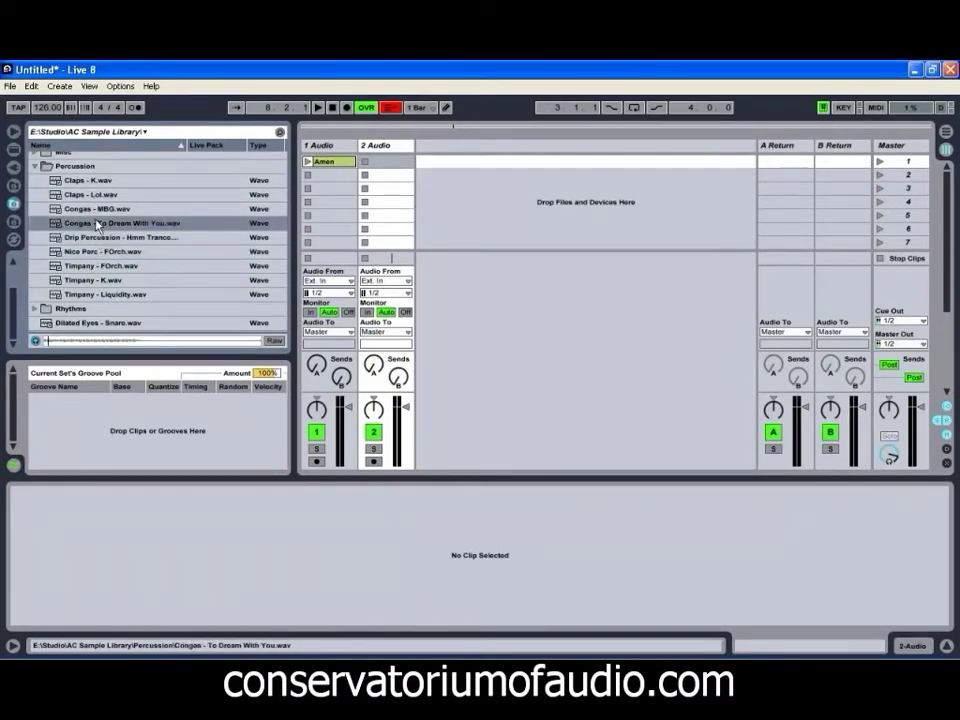
{"action": "left_click", "coordinate": [98, 210]}
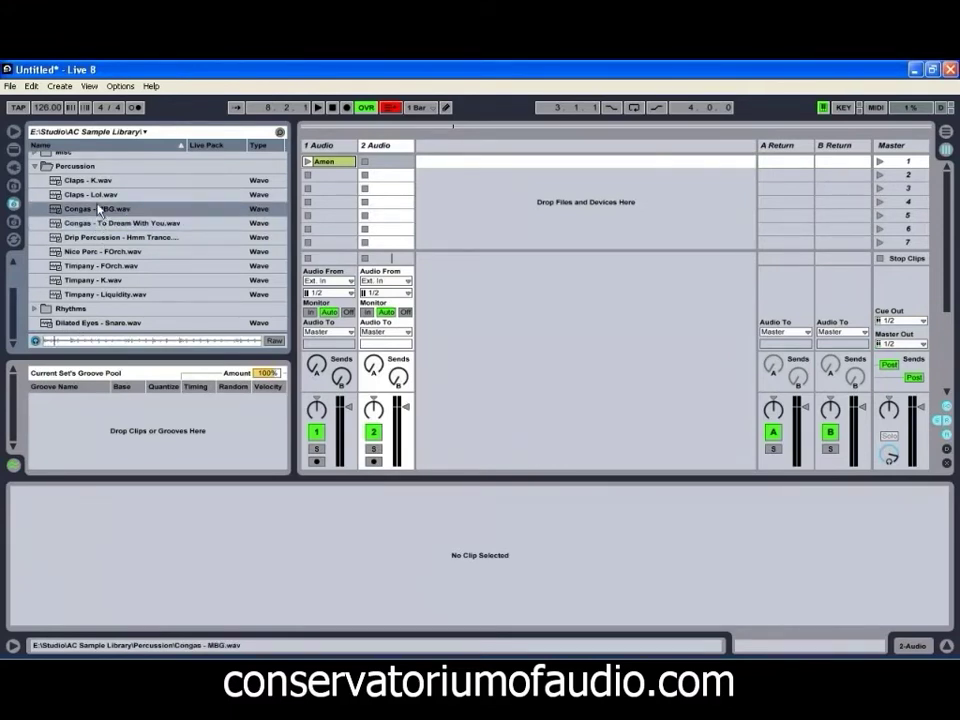
{"action": "left_click", "coordinate": [105, 298]}
{"action": "left_click", "coordinate": [104, 280]}
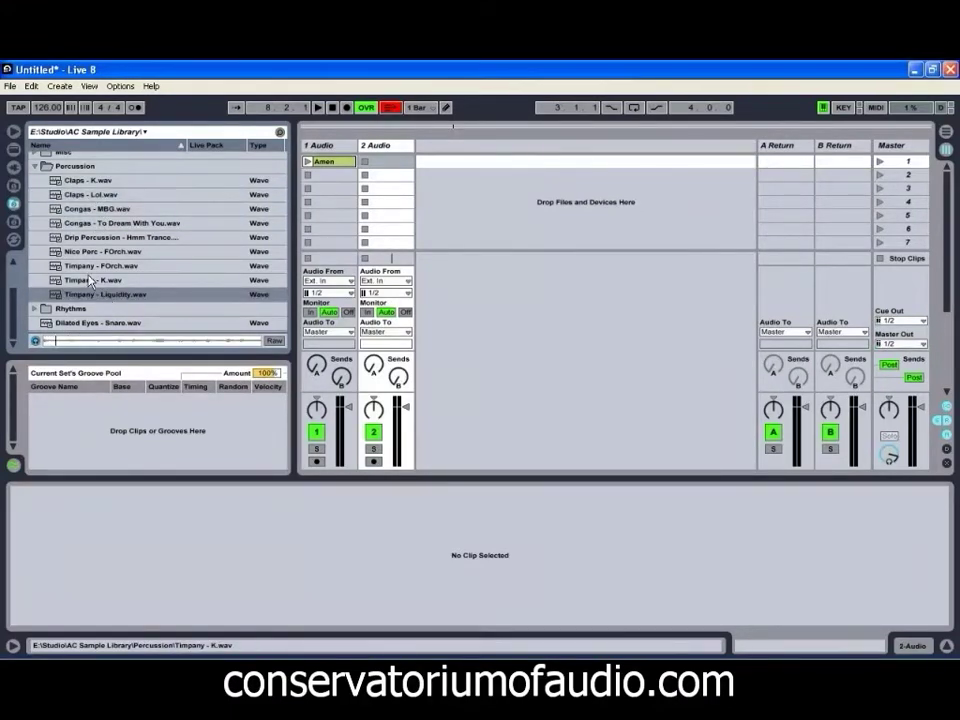
{"action": "left_click", "coordinate": [104, 252]}
{"action": "left_click", "coordinate": [104, 239]}
{"action": "left_click", "coordinate": [104, 240]}
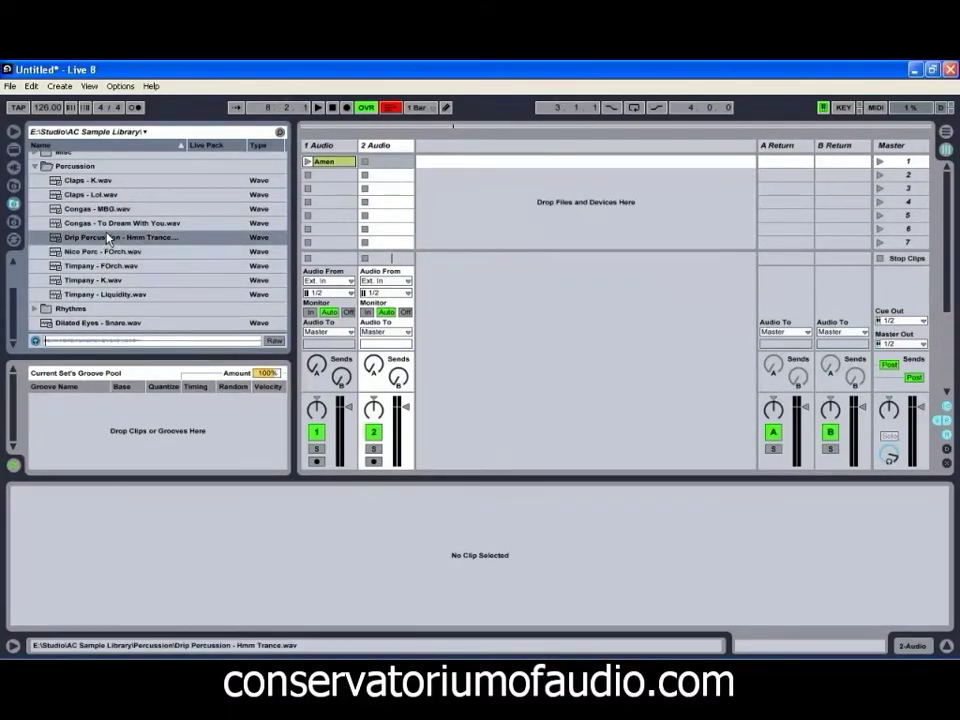
Place Drip Percussion - Hmm Trance.wav in the first clip slot of 2 Audio and shorten its loop region to 8 bars
{"action": "left_click_drag", "start_coordinate": [104, 243], "coordinate": [386, 162]}
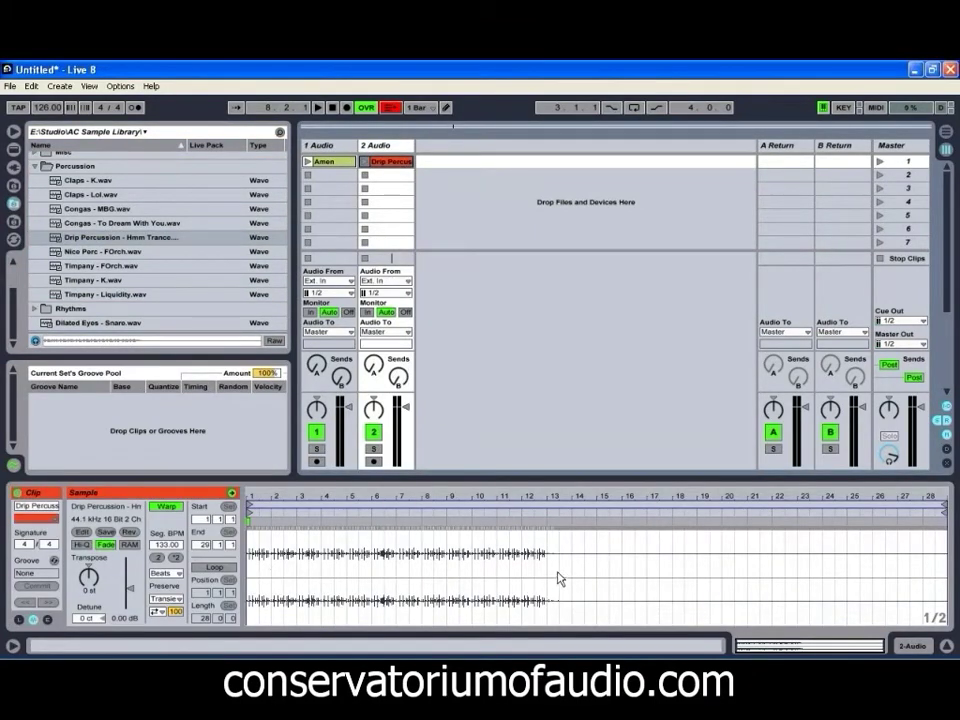
{"action": "mouse_move", "coordinate": [948, 510]}
{"action": "left_mouse_down"}
{"action": "mouse_move", "coordinate": [831, 508]}
{"action": "mouse_move", "coordinate": [429, 545]}
{"action": "mouse_move", "coordinate": [440, 550]}
{"action": "mouse_move", "coordinate": [433, 566]}
{"action": "mouse_move", "coordinate": [441, 563]}
{"action": "left_mouse_up"}
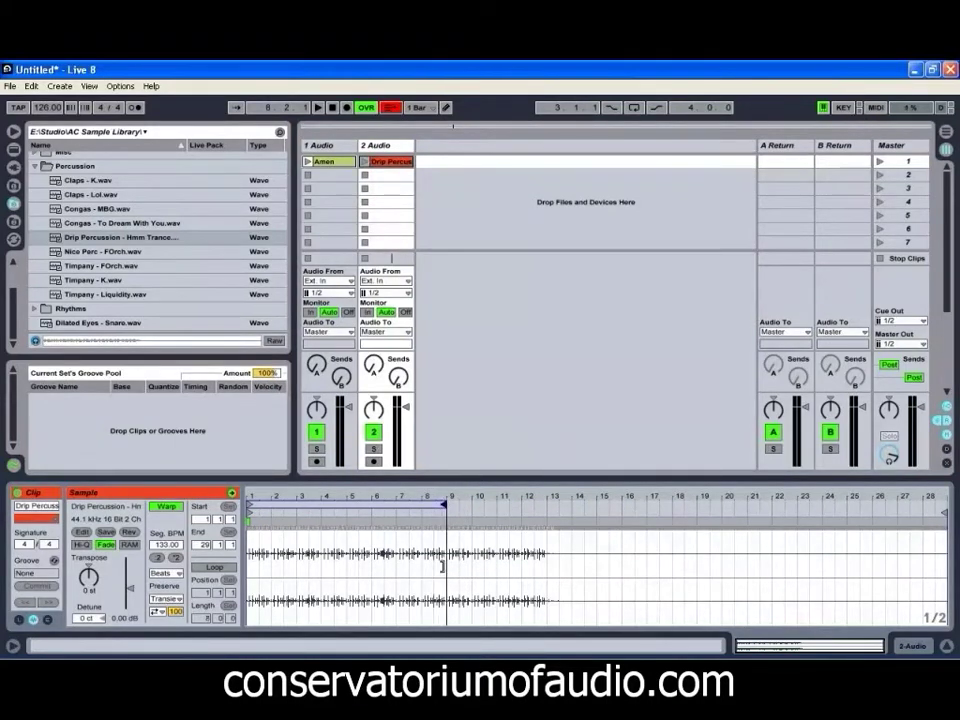
Play the Drip Percussion clip, transpose it to -5 st and lower its gain to about -7.12 dB
{"action": "left_click", "coordinate": [365, 161]}
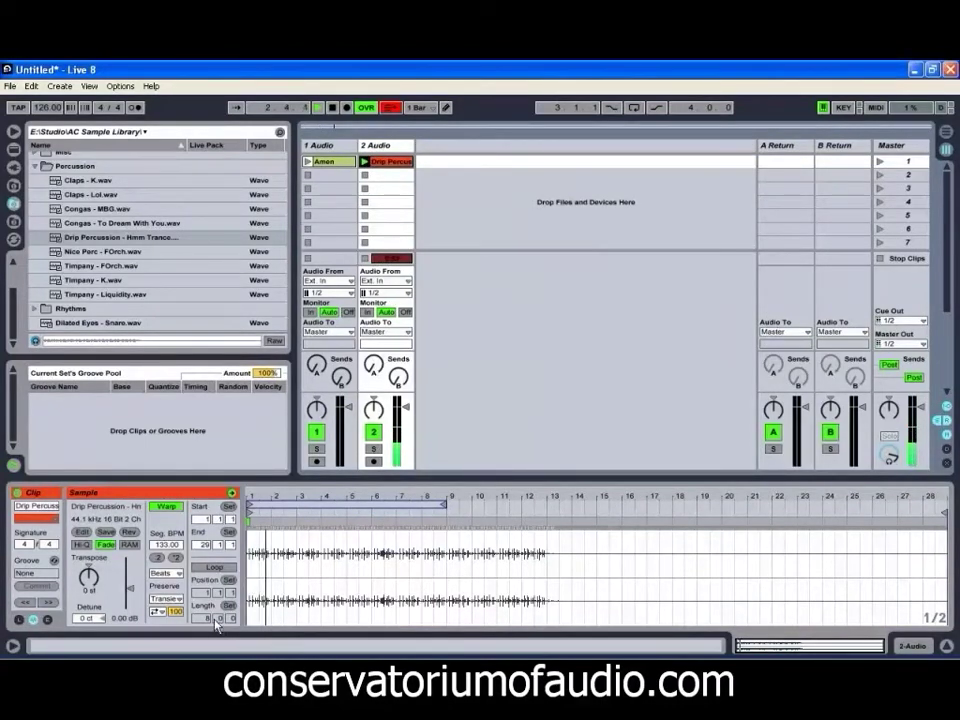
{"action": "left_click_drag", "start_coordinate": [90, 576], "coordinate": [95, 585]}
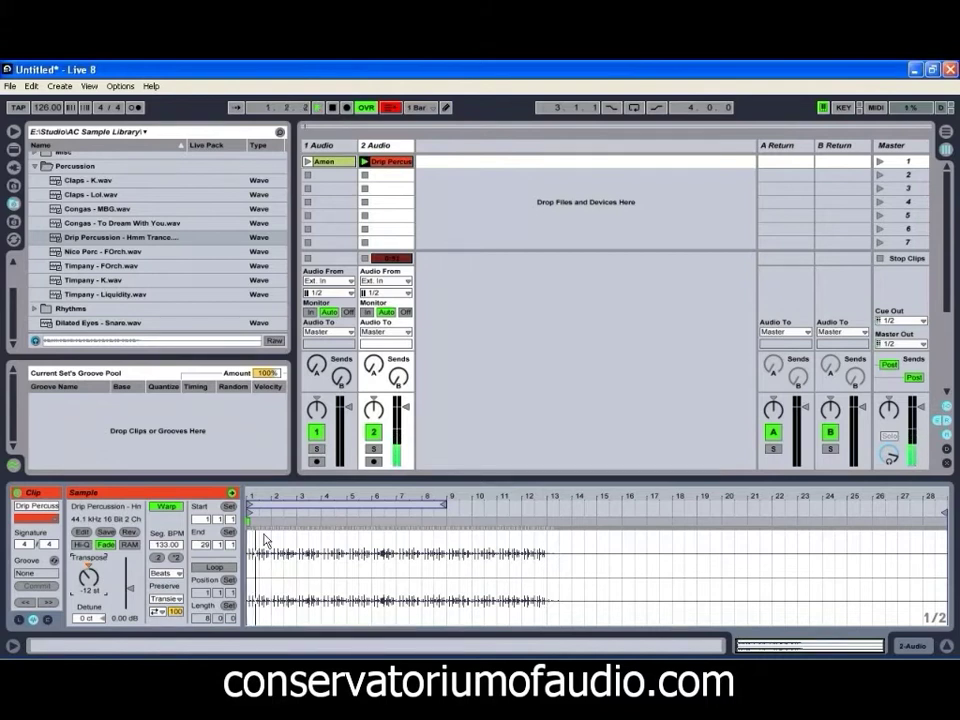
{"action": "left_click_drag", "start_coordinate": [138, 588], "coordinate": [117, 602]}
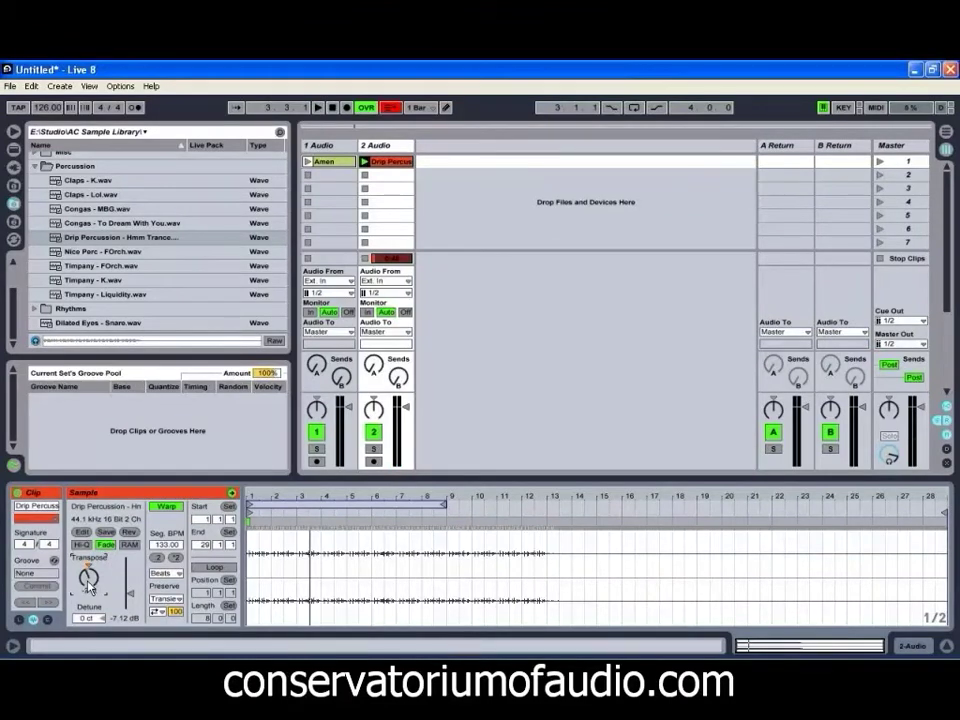
{"action": "left_click_drag", "start_coordinate": [88, 585], "coordinate": [88, 570]}
Enable Hi-Q on the Drip Percussion clip and set its gain to -4.85 dB
{"action": "left_click_drag", "start_coordinate": [130, 600], "coordinate": [130, 592]}
{"action": "left_click", "coordinate": [81, 546]}
{"action": "left_click_drag", "start_coordinate": [138, 599], "coordinate": [124, 597]}
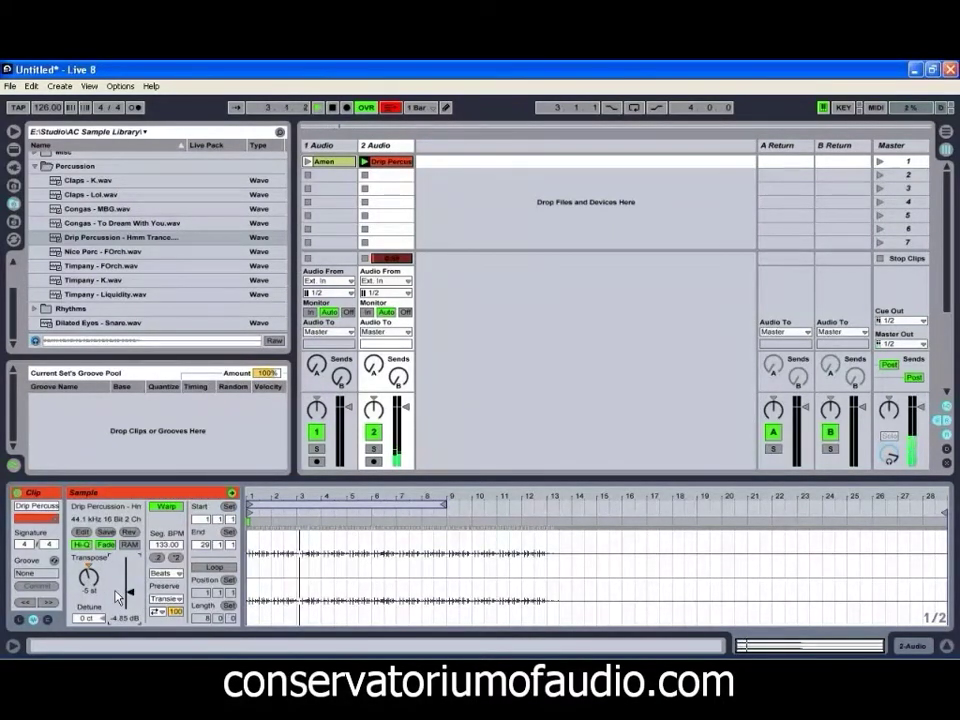
{"action": "left_click", "coordinate": [364, 176]}
Extract the groove from the Amen clip into the groove pool
{"action": "left_click", "coordinate": [338, 162]}
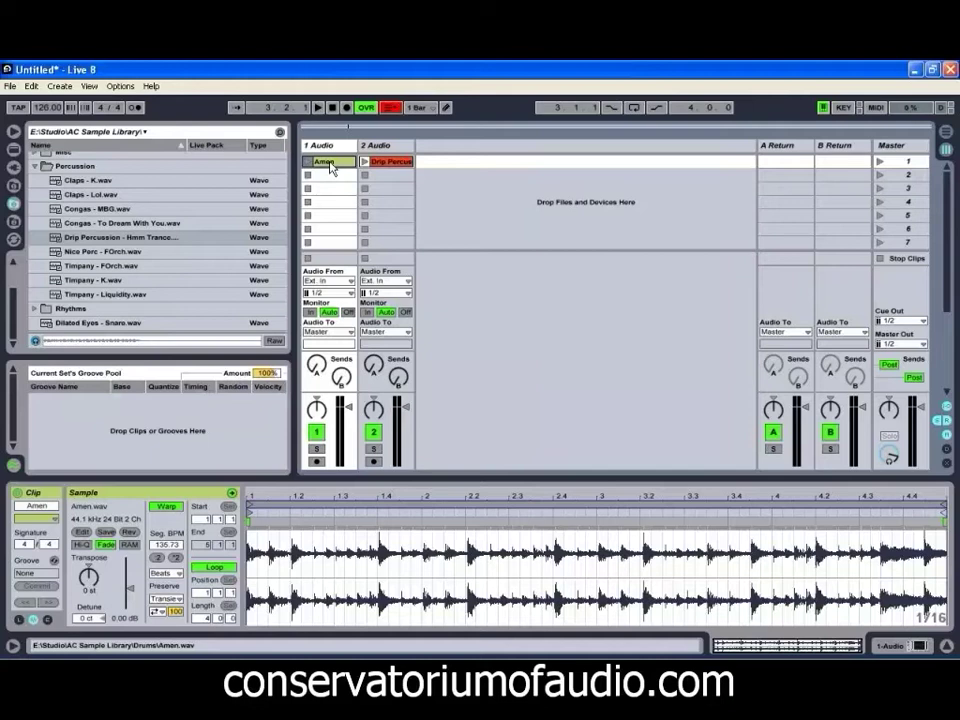
{"action": "right_click", "coordinate": [333, 168]}
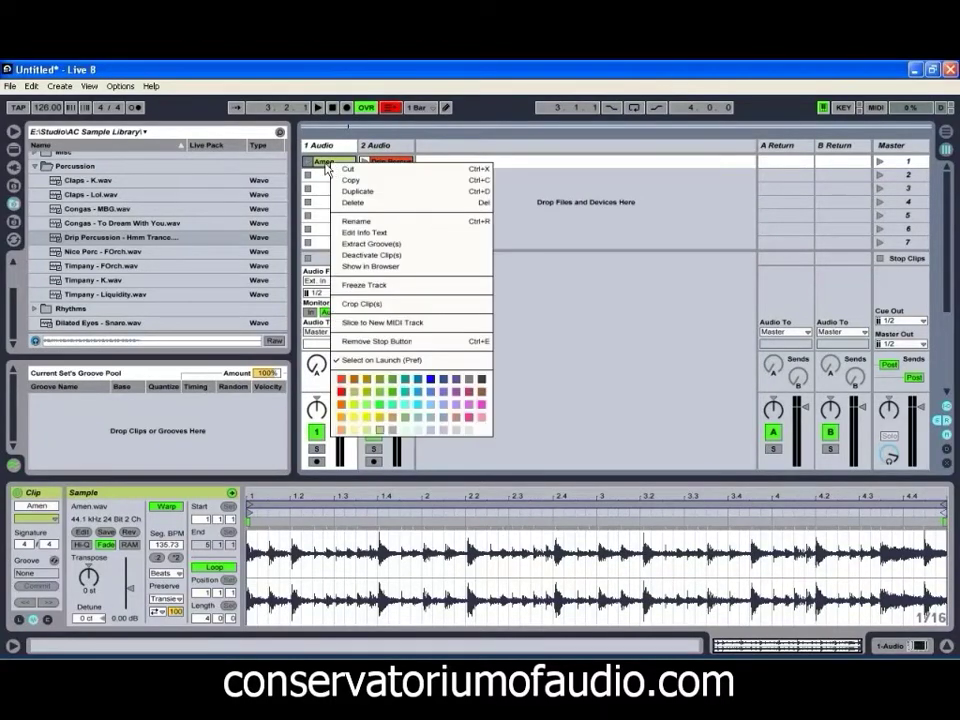
{"action": "left_click", "coordinate": [372, 244]}
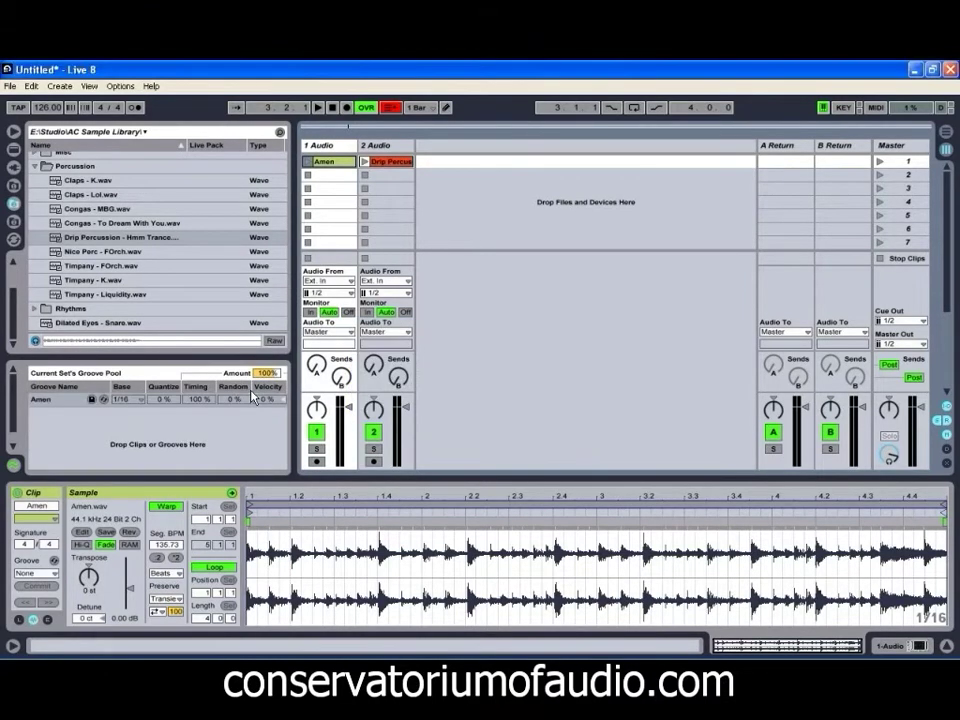
Apply the extracted Amen groove to the Drip Percussion clip and play the clip on its own
{"action": "left_click_drag", "start_coordinate": [39, 400], "coordinate": [402, 167]}
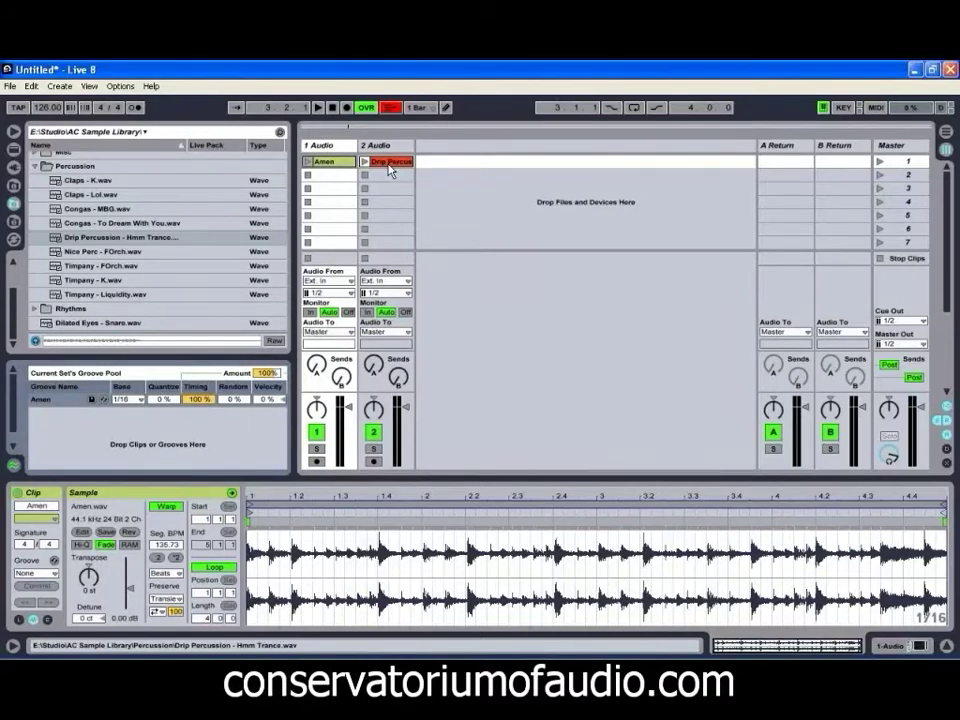
{"action": "left_click", "coordinate": [390, 170]}
{"action": "left_click", "coordinate": [345, 162]}
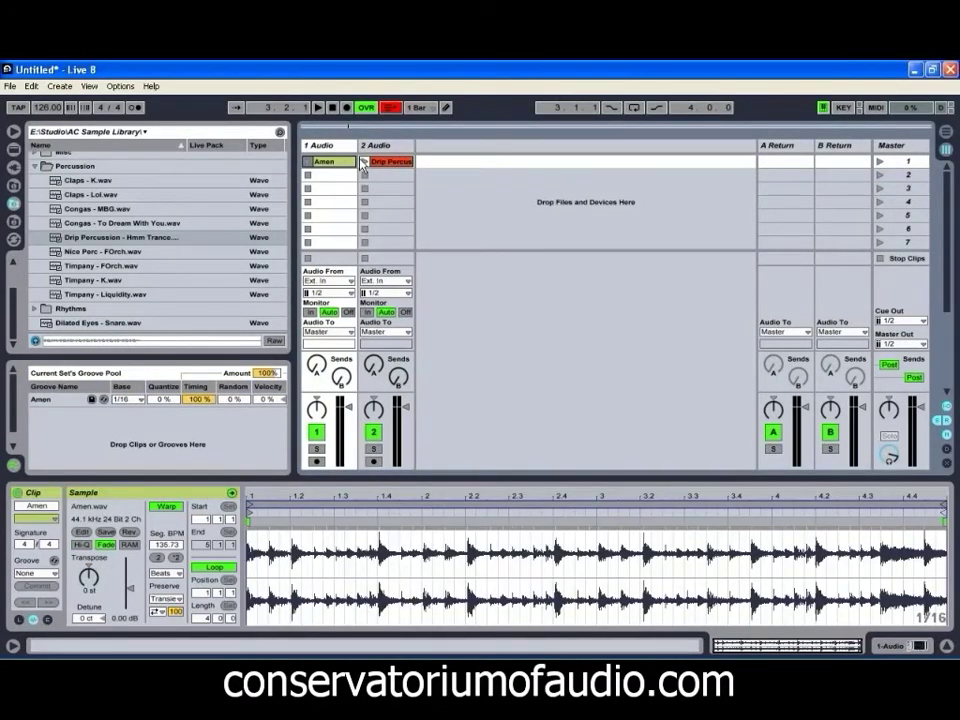
{"action": "left_click", "coordinate": [364, 166]}
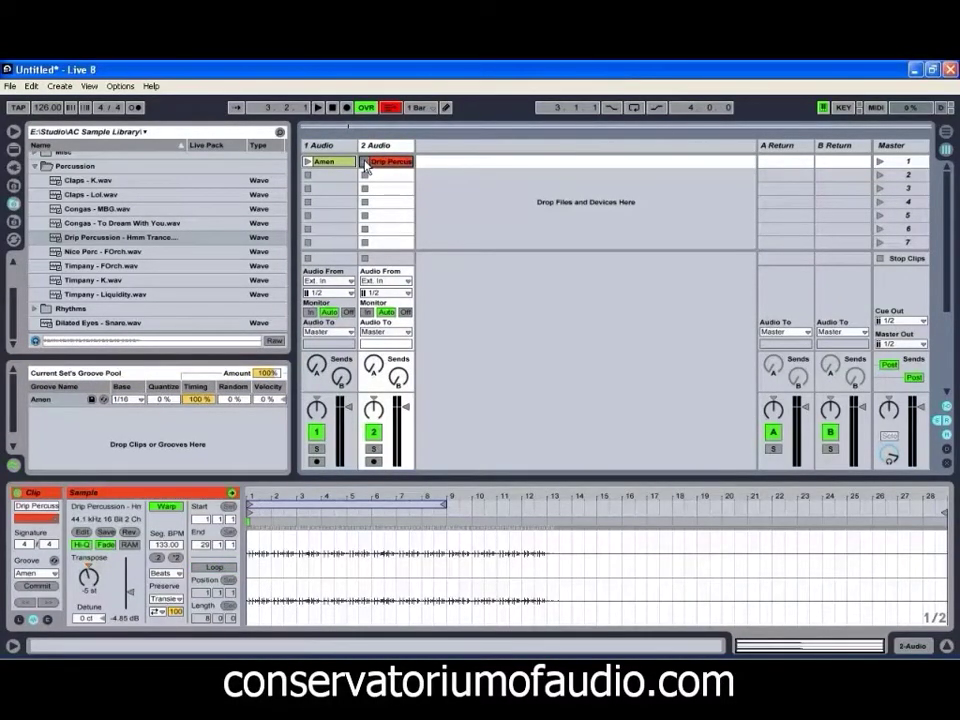
{"action": "left_click", "coordinate": [364, 164]}
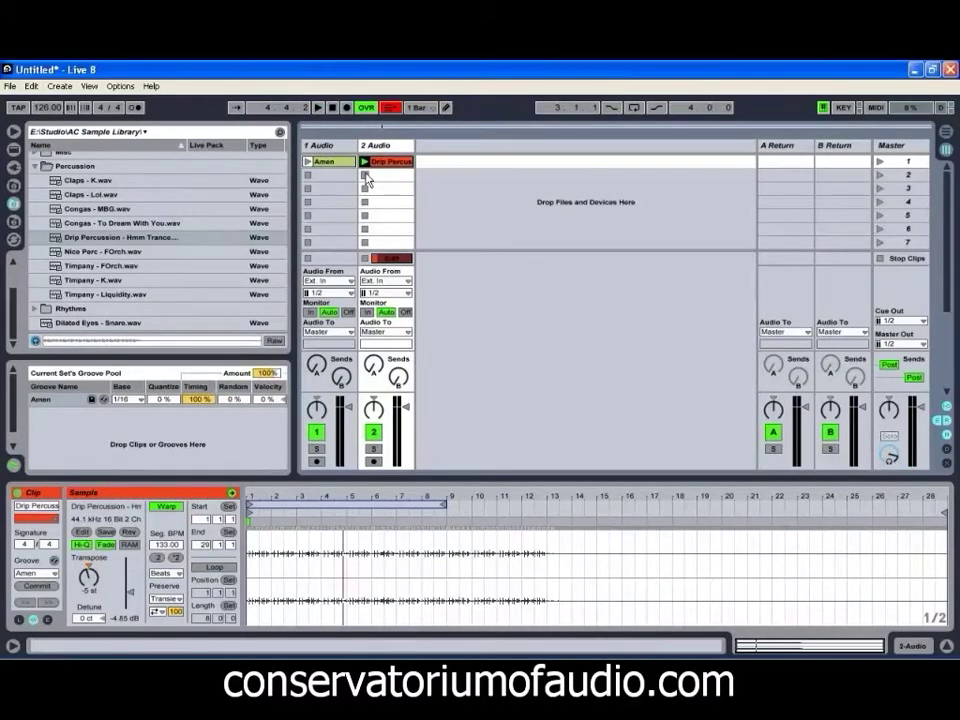
{"action": "left_click", "coordinate": [328, 163]}
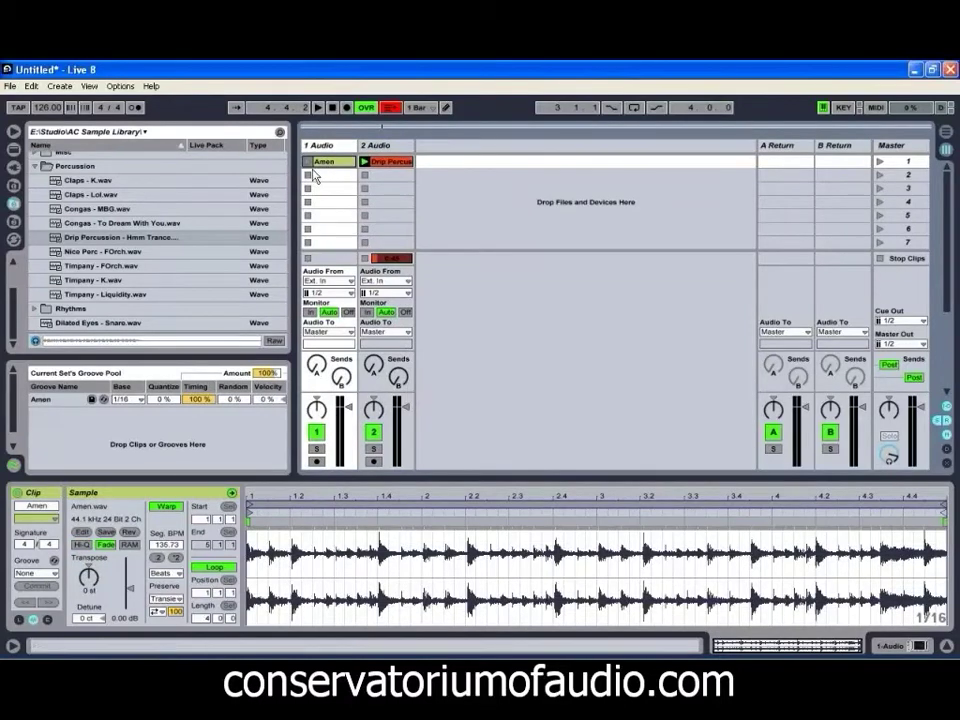
Launch scene 1 to play both clips together and lower the volume of the 1 Audio track
{"action": "left_click", "coordinate": [880, 163]}
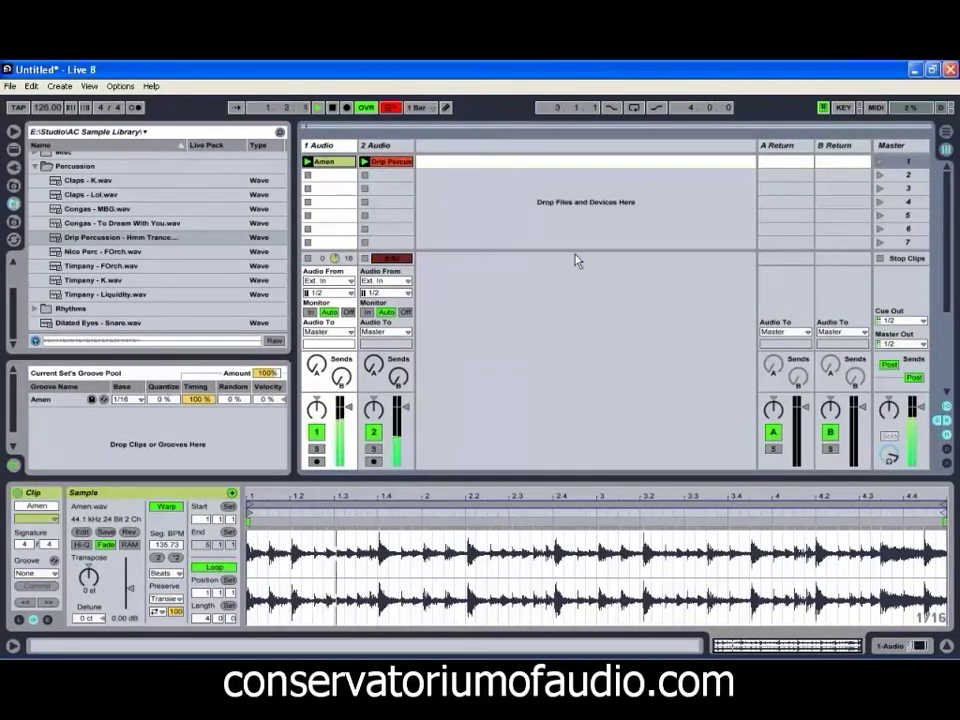
{"action": "left_click_drag", "start_coordinate": [346, 405], "coordinate": [350, 437]}
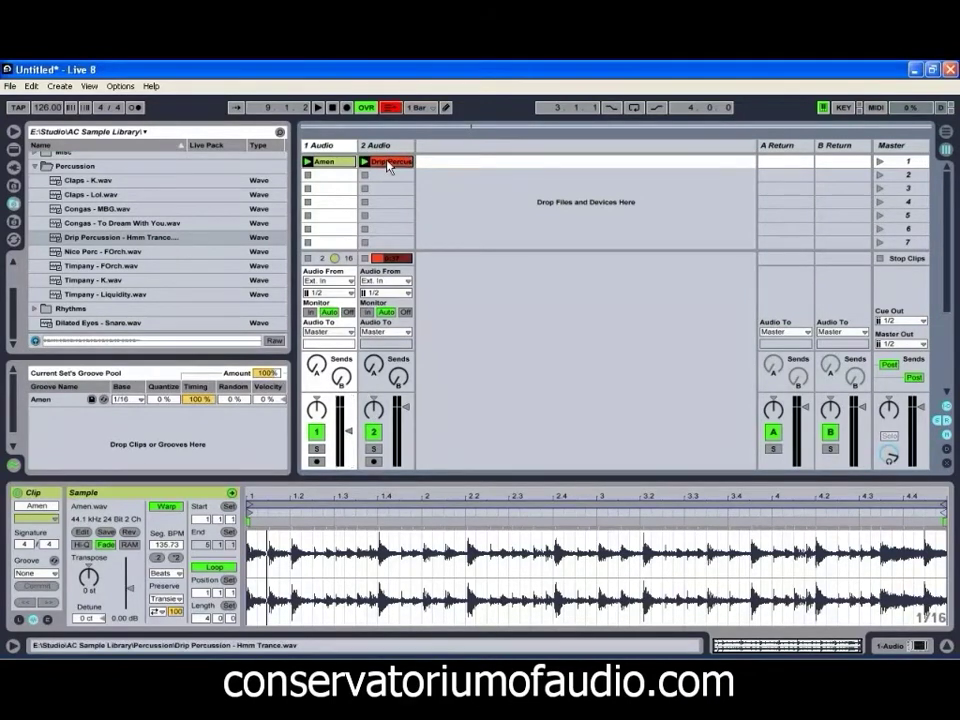
Turn on looping for the Drip Percussion clip and set the Amen groove's timing to 0%
{"action": "left_click", "coordinate": [401, 161]}
{"action": "left_click", "coordinate": [199, 569]}
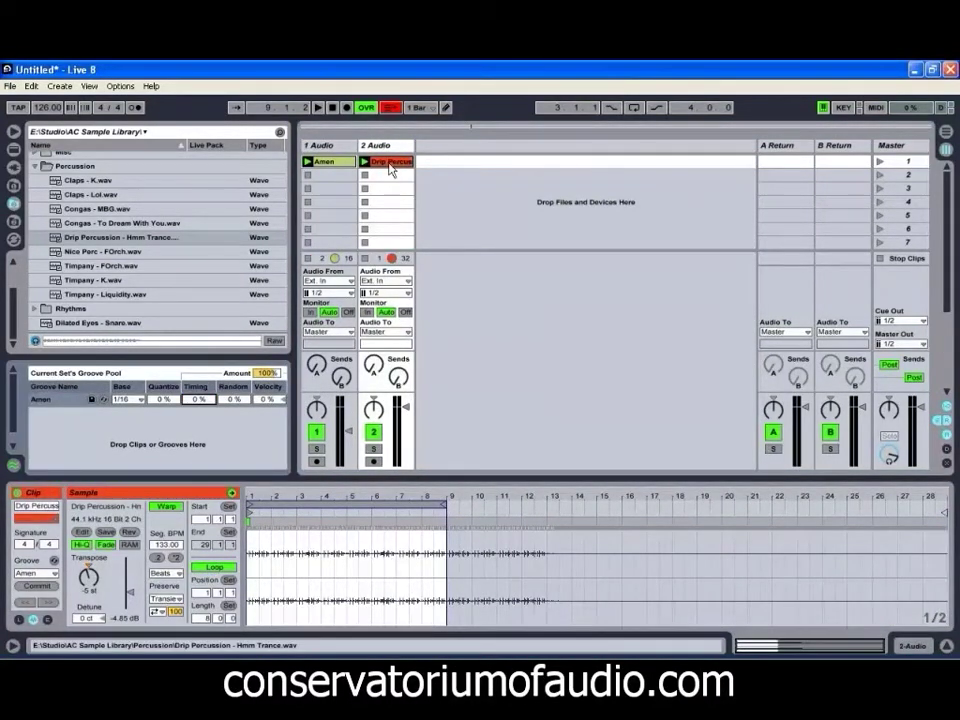
{"action": "left_click_drag", "start_coordinate": [200, 403], "coordinate": [197, 405]}
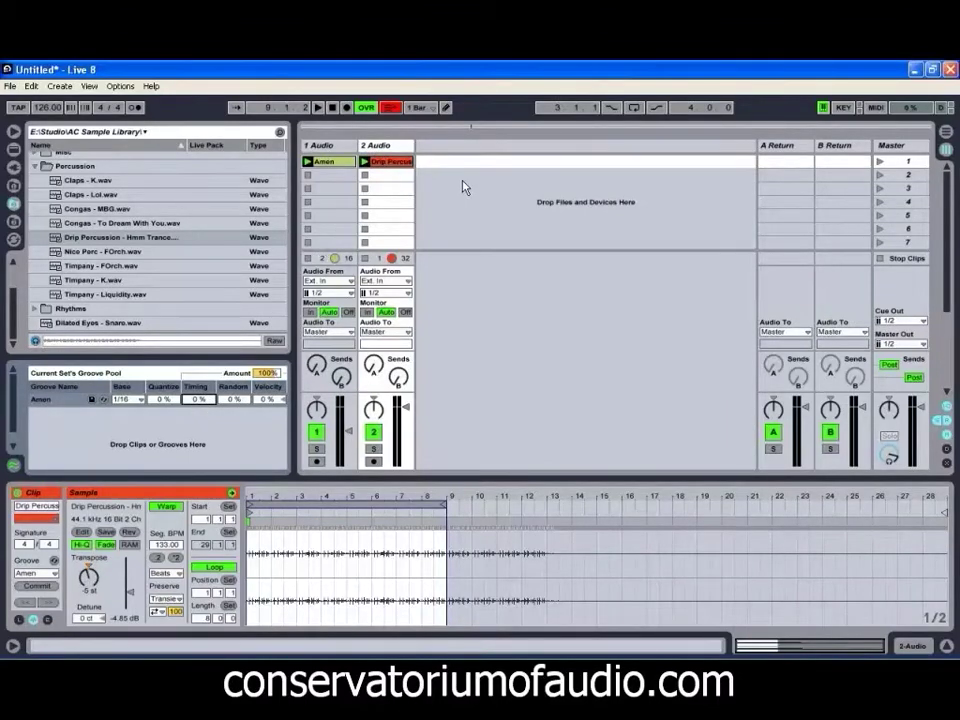
Raise the master volume while scene 1 plays, and replay both clips with the Amen groove's timing set to 100%
{"action": "left_click", "coordinate": [880, 162]}
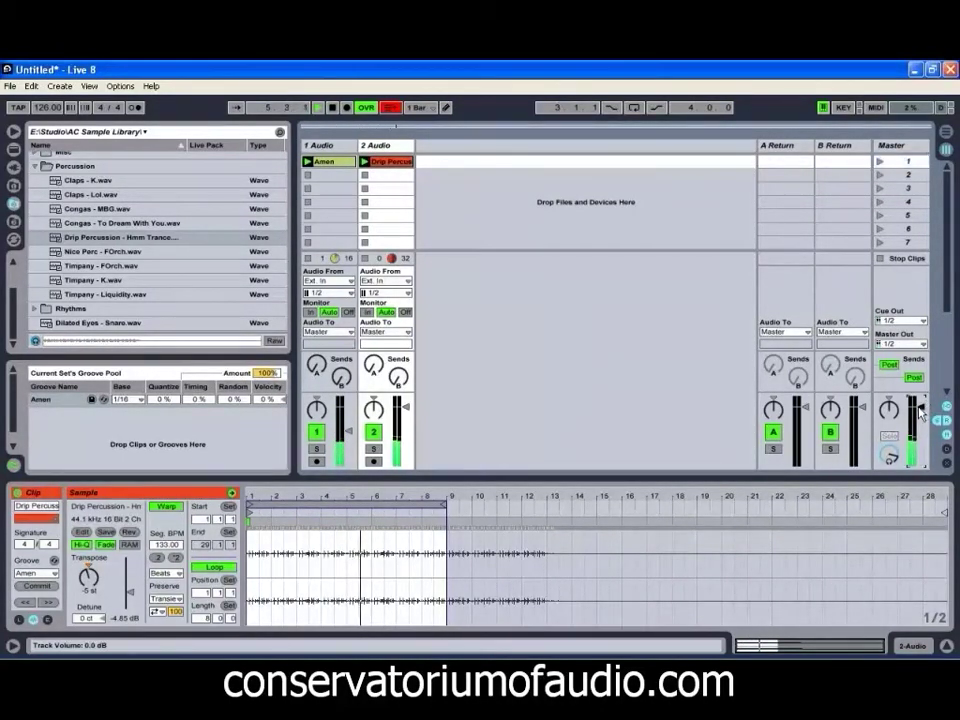
{"action": "scroll", "coordinate": [918, 412], "scroll_direction": "up", "scroll_amount": 1}
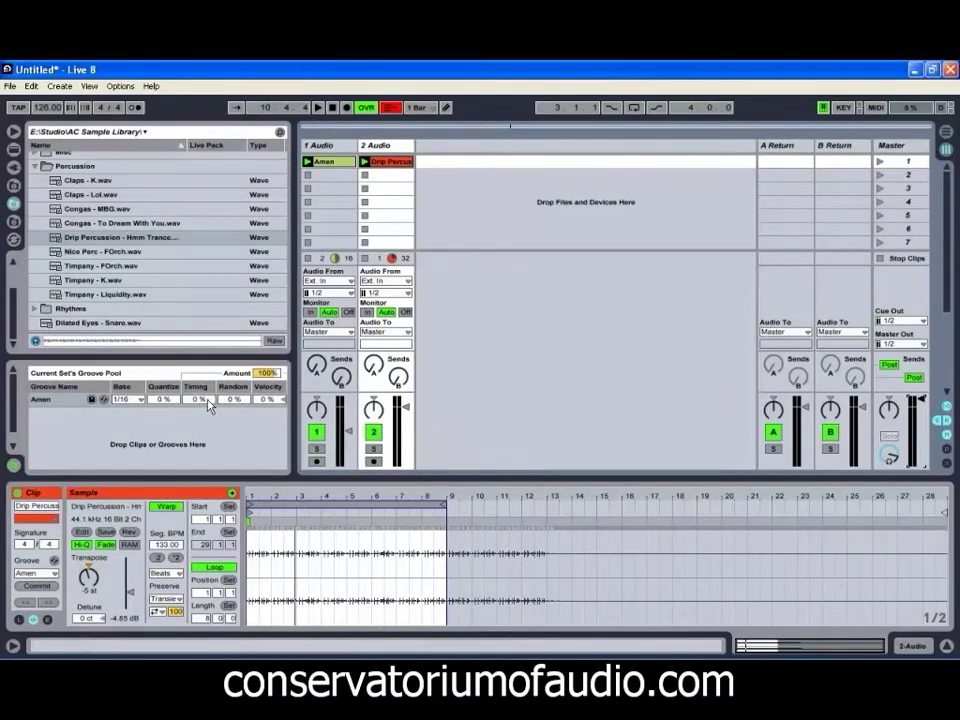
{"action": "left_click_drag", "start_coordinate": [208, 404], "coordinate": [209, 404]}
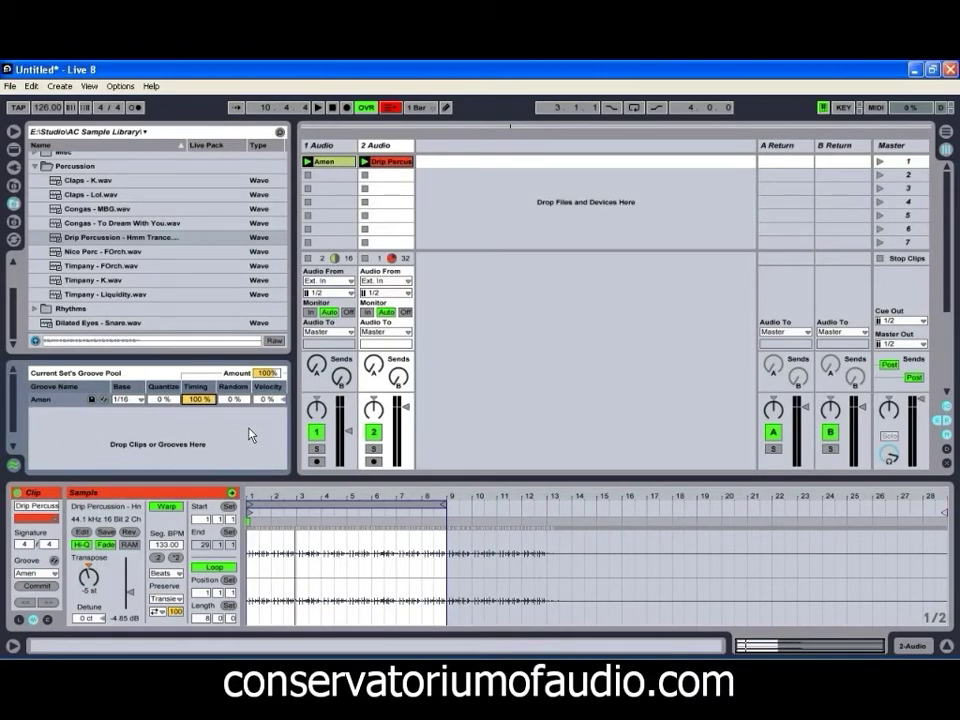
{"action": "key", "text": "space"}
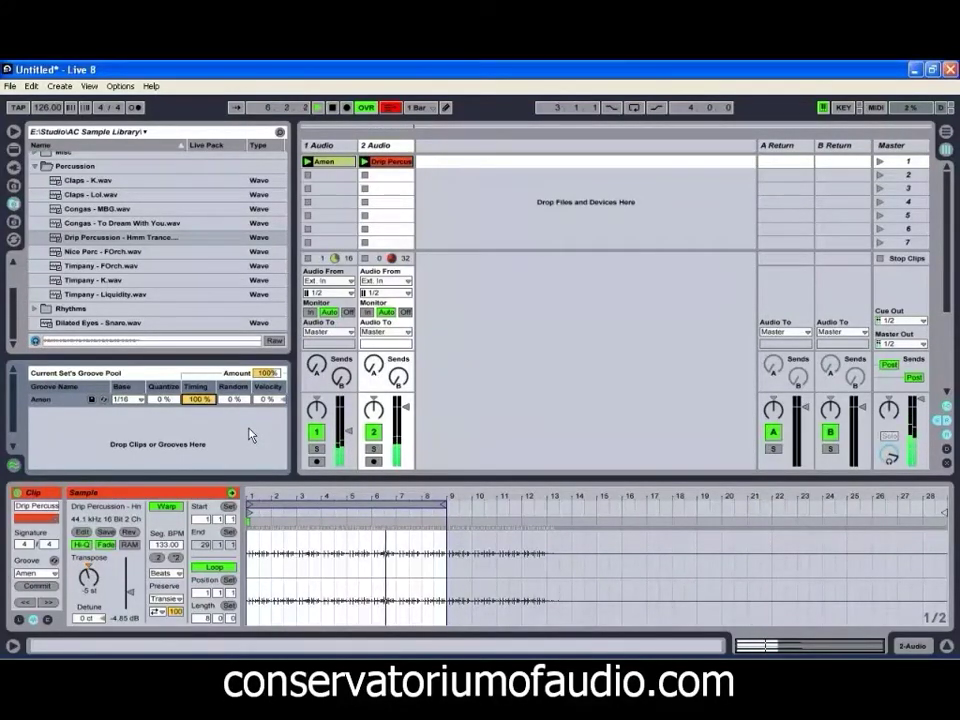
Try a velocity of 69% on the Amen groove during playback, and reduce it to 20%
{"action": "left_click_drag", "start_coordinate": [270, 405], "coordinate": [279, 401]}
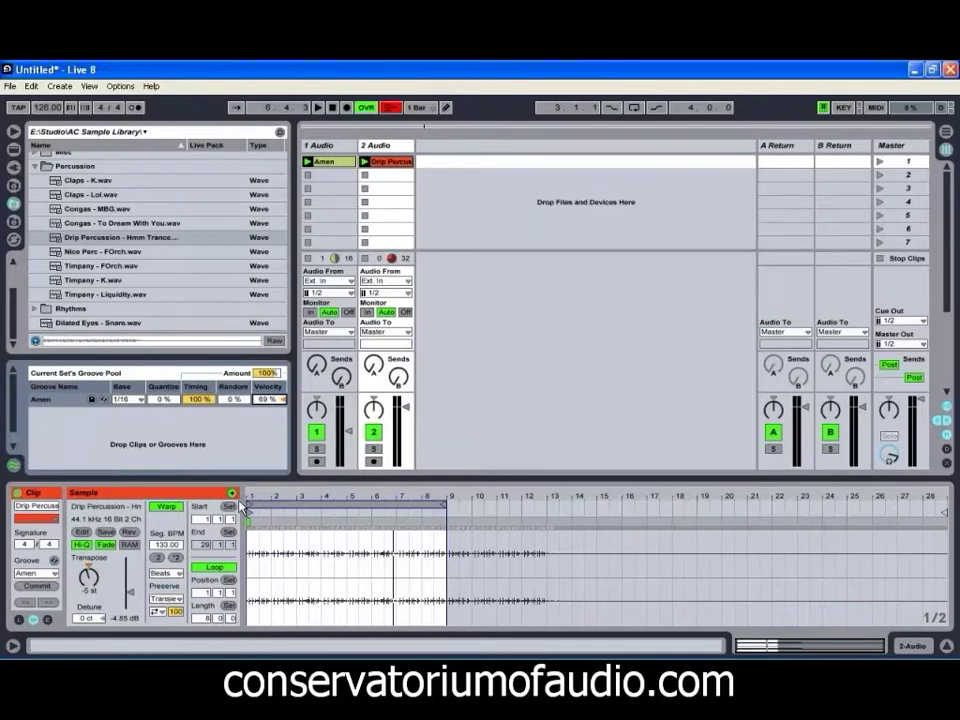
{"action": "key", "text": "space"}
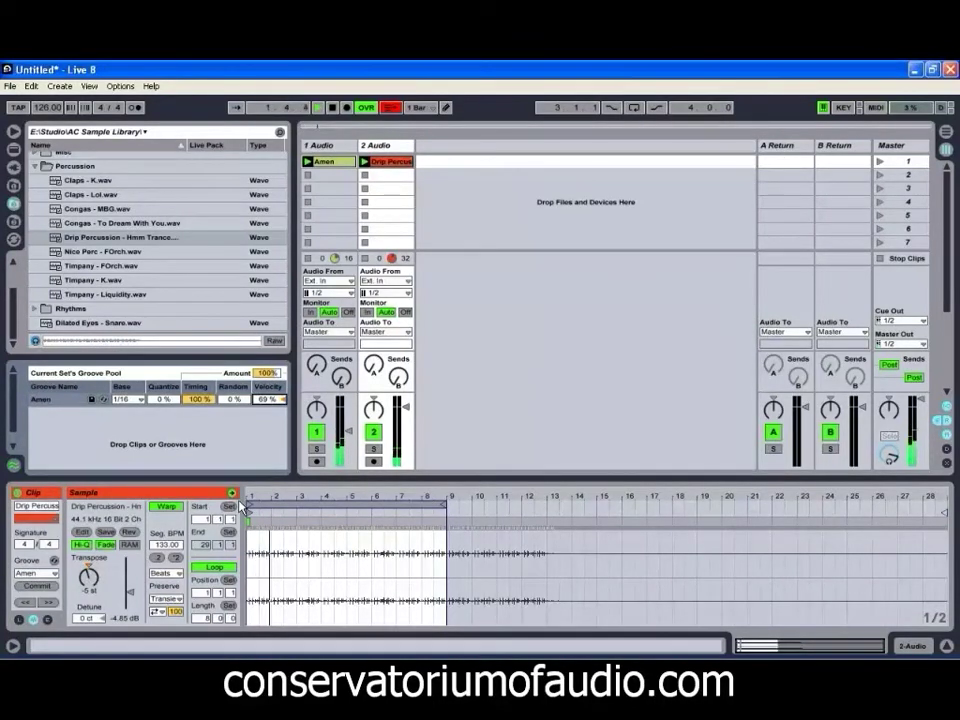
{"action": "left_click_drag", "start_coordinate": [264, 401], "coordinate": [263, 398]}
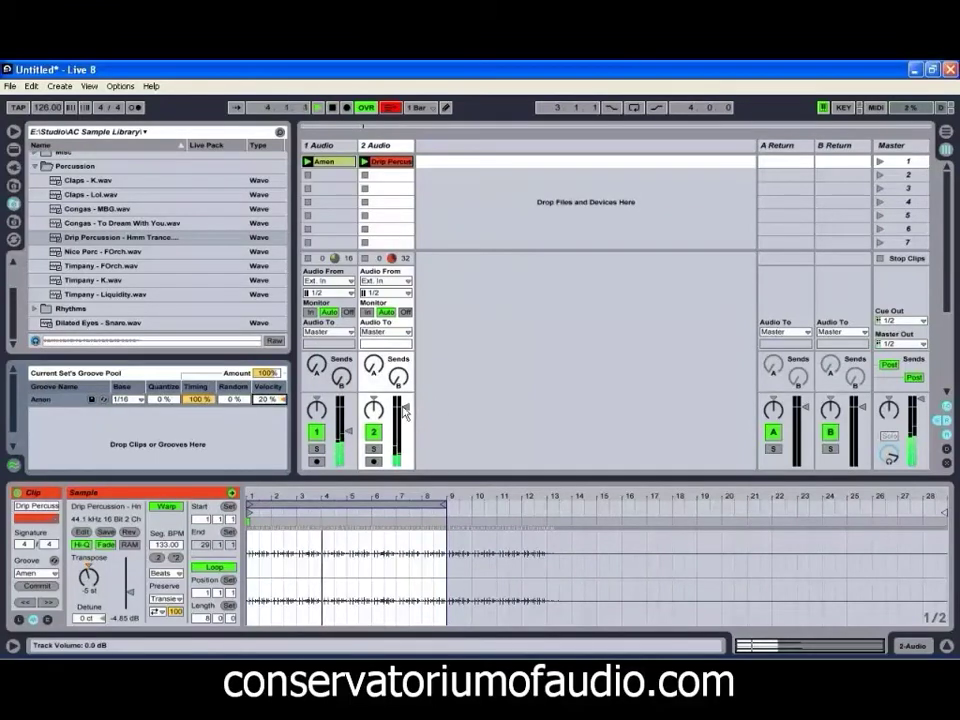
Raise the Drip Percussion clip's gain to 1.81 dB while both clips play
{"action": "left_click_drag", "start_coordinate": [125, 578], "coordinate": [116, 596]}
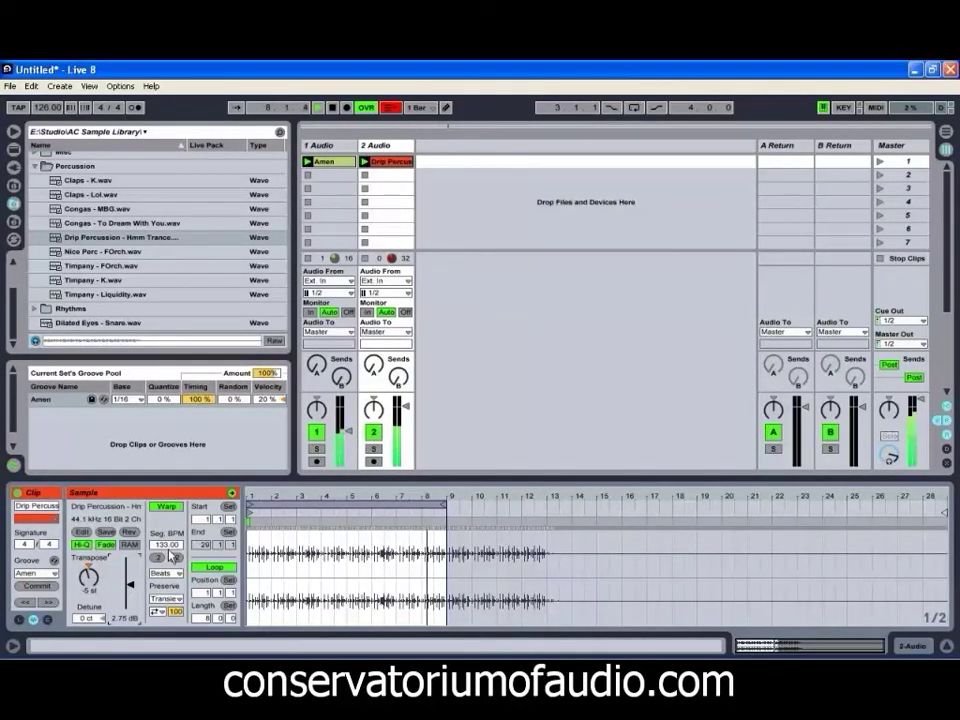
{"action": "mouse_move", "coordinate": [128, 584]}
{"action": "left_mouse_down"}
{"action": "mouse_move", "coordinate": [131, 594]}
{"action": "mouse_move", "coordinate": [116, 596]}
{"action": "mouse_move", "coordinate": [147, 585]}
{"action": "left_mouse_up"}
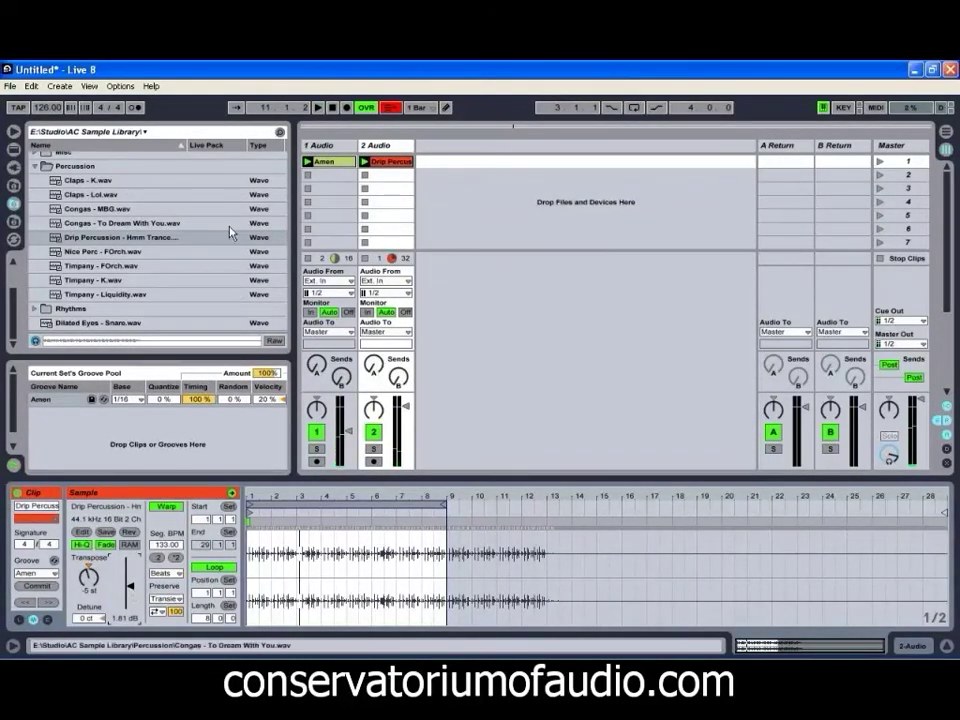